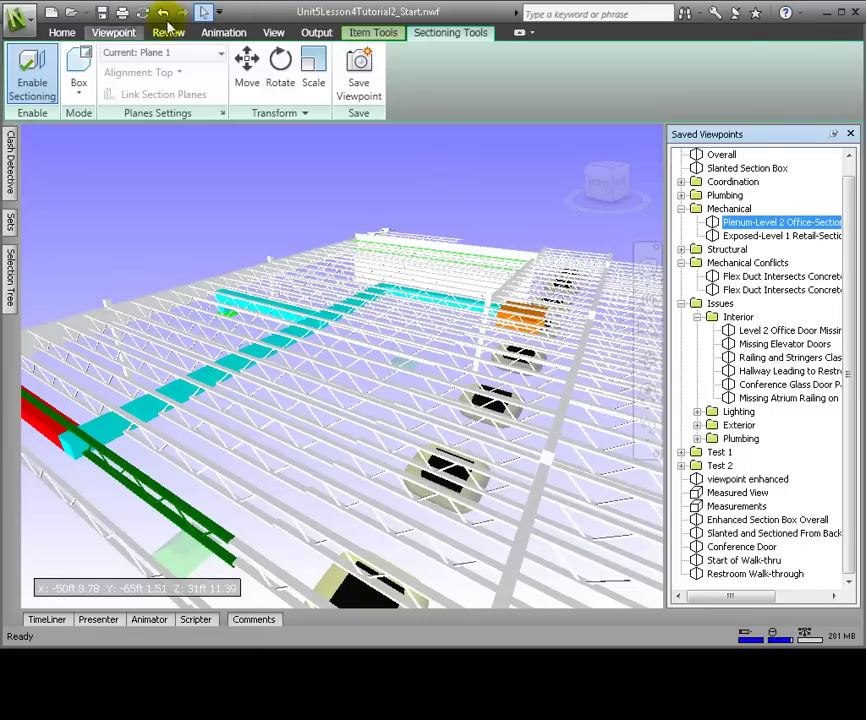
Turn off sectioning in the Plenum-Level 2 Office view.
click(112, 32)
click(840, 72)
click(838, 160)
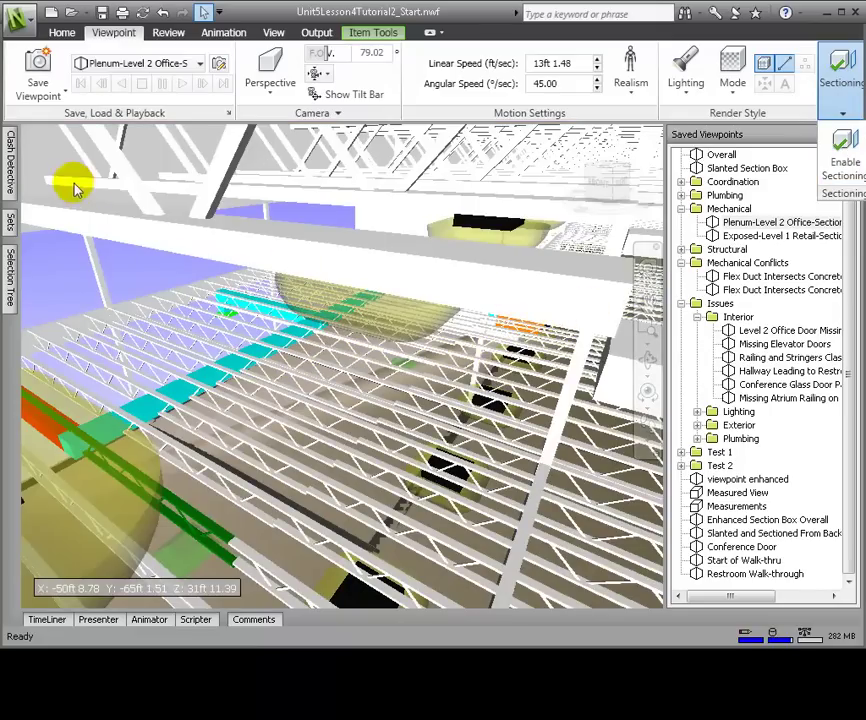
Hide the MEP_Lighting_No_Lighting_Sources.nwc and MEP_Plumbing.nwc models.
click(10, 195)
right_click(68, 214)
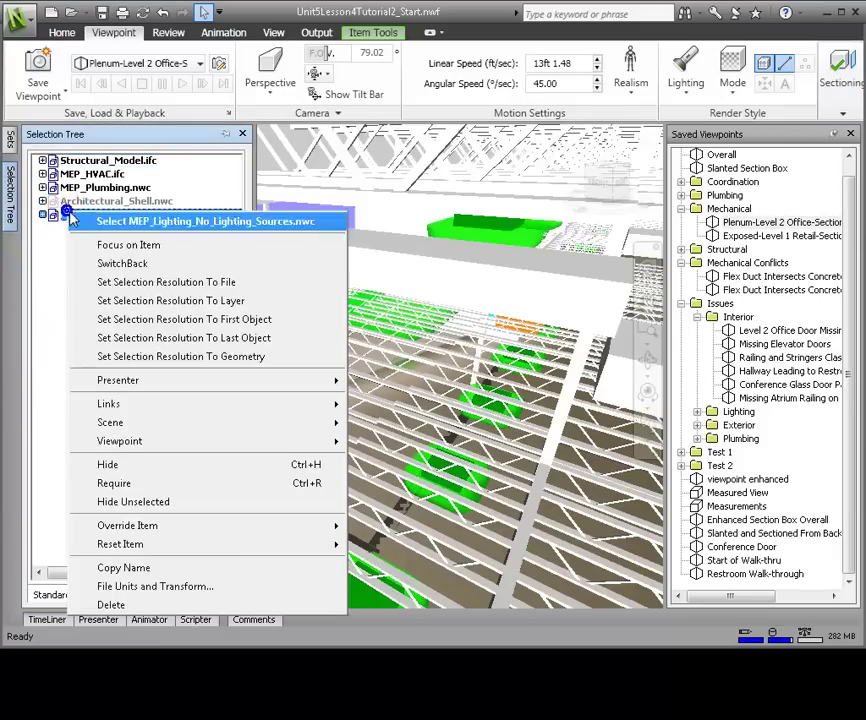
click(174, 464)
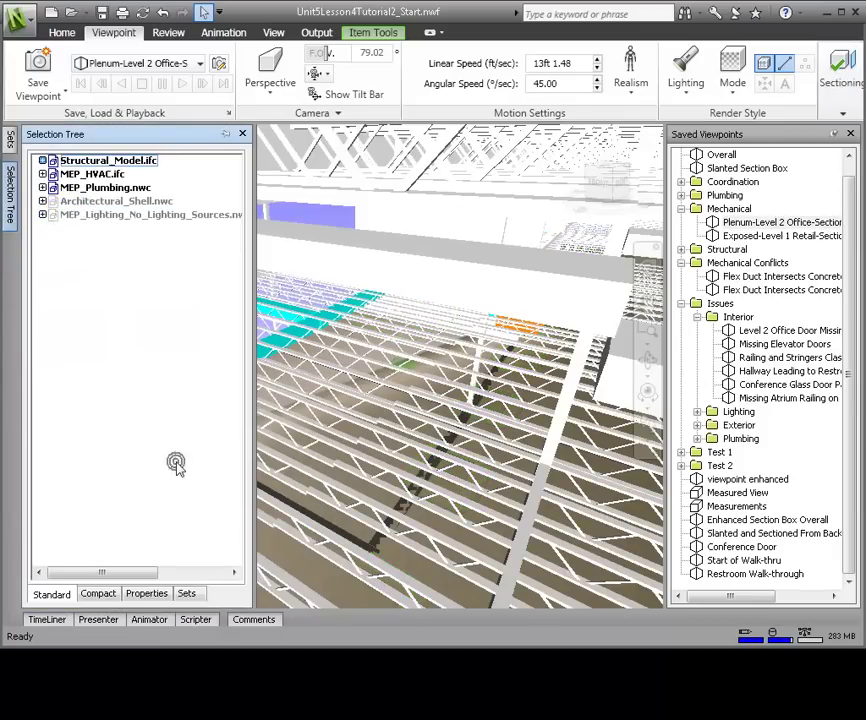
right_click(74, 190)
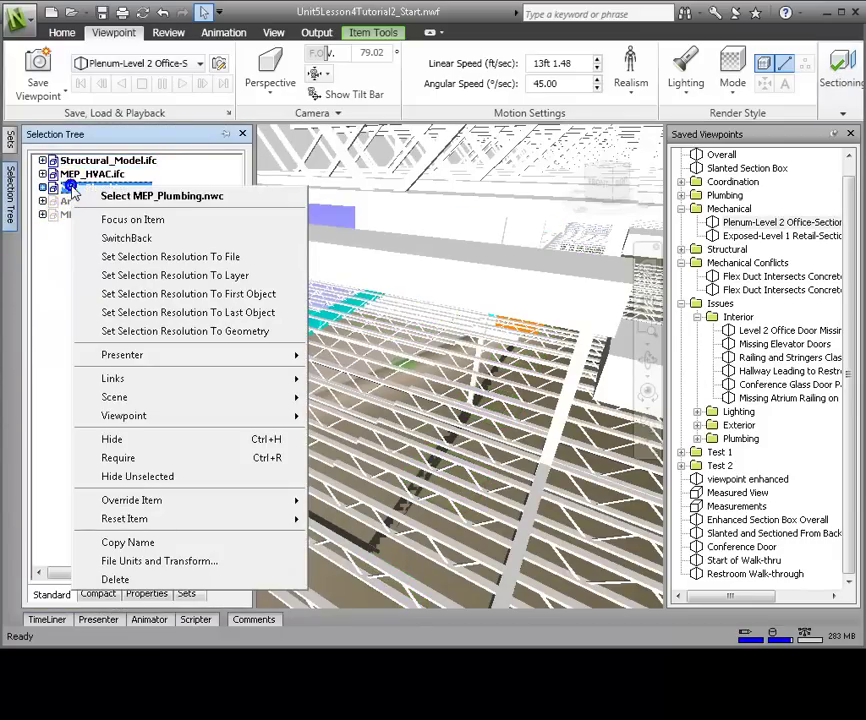
click(168, 440)
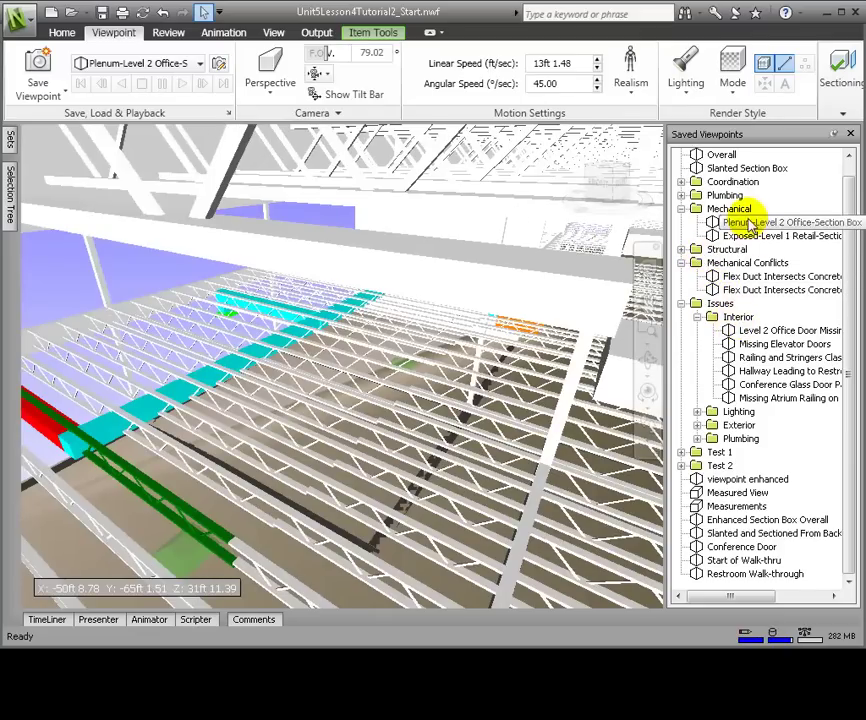
Save the current unsectioned view of the Level 2 plenum as a new viewpoint in the Mechanical folder.
right_click(685, 223)
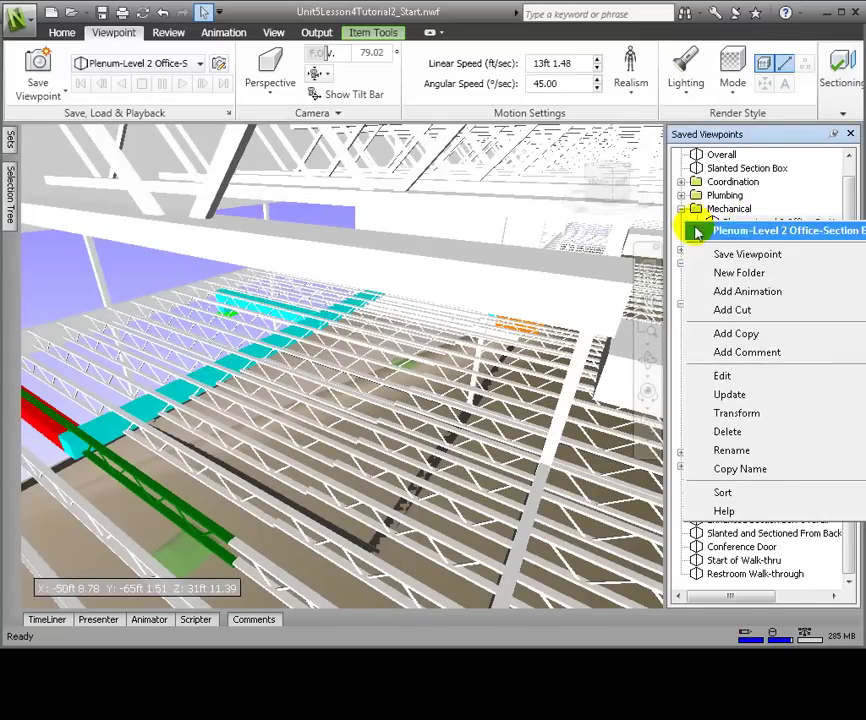
click(747, 254)
click(692, 230)
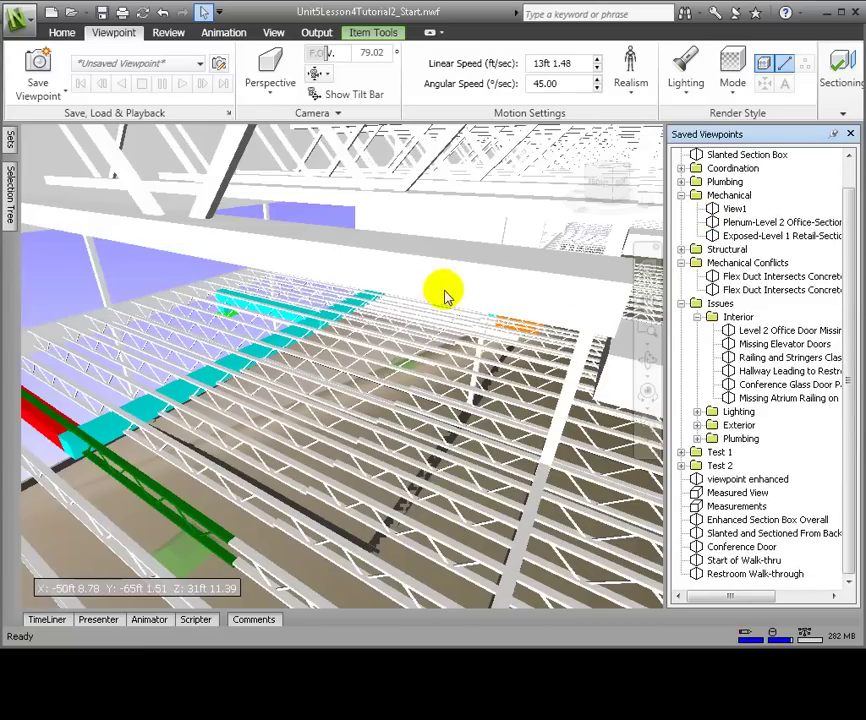
Save a wider viewpoint showing the whole red duct among the joists and move it into the Mechanical folder.
scroll(412, 348, up, 2)
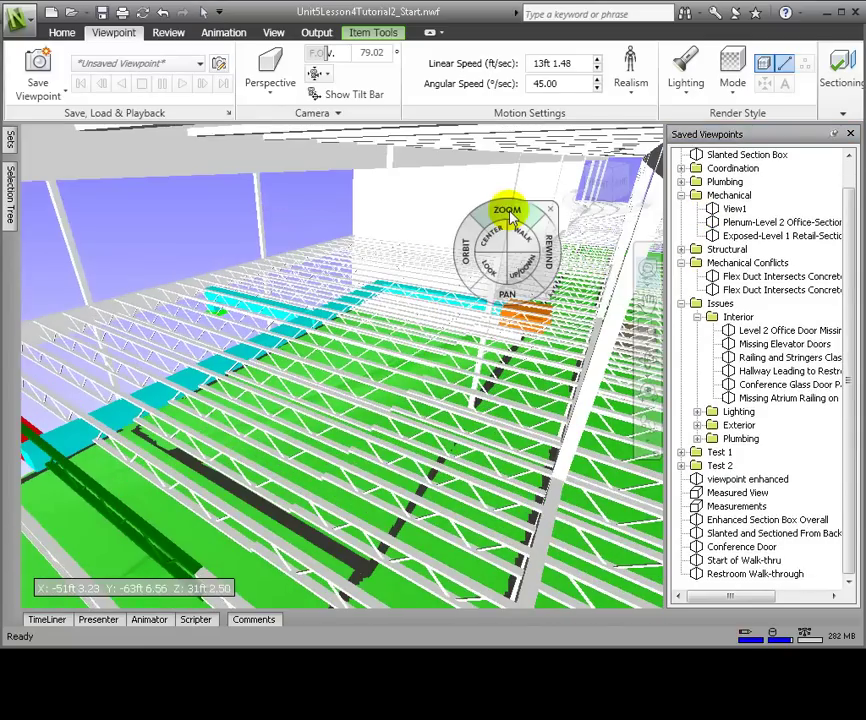
click(506, 222)
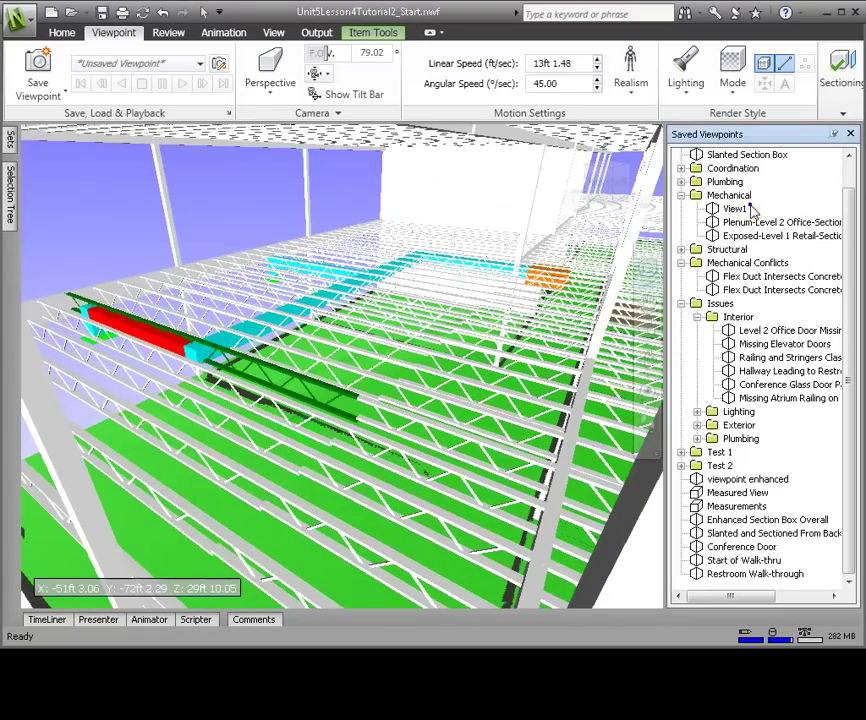
right_click(720, 212)
click(721, 237)
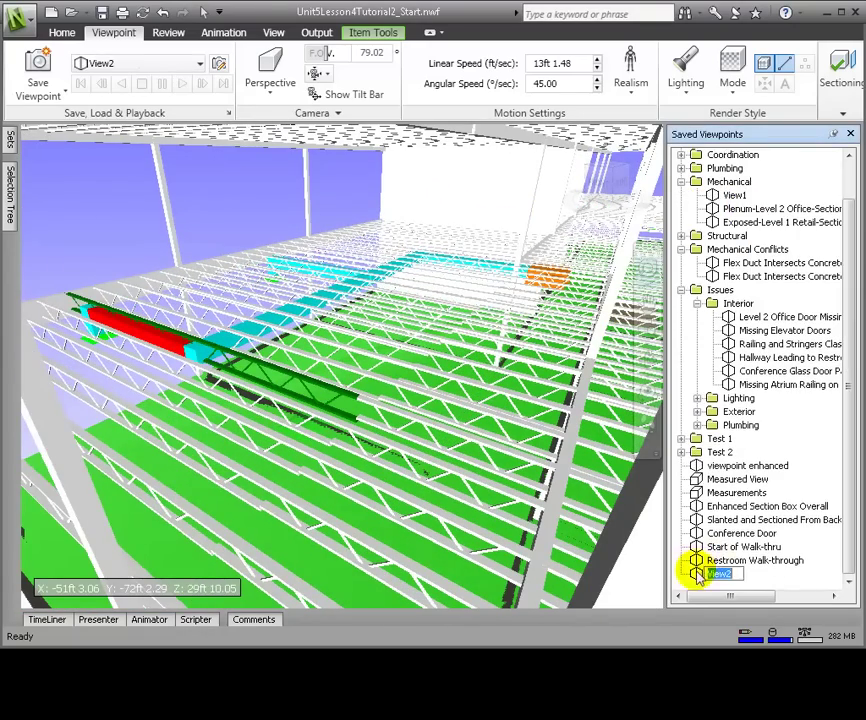
drag(693, 572, 705, 183)
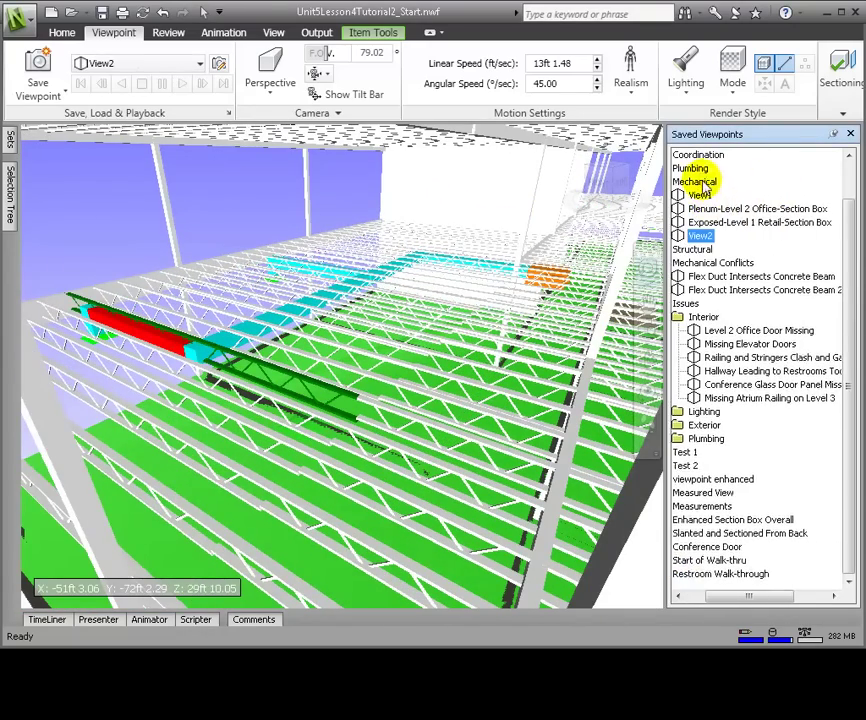
Save a viewpoint from outside the frame, showing the dark floor above the ducts, and move it into the Mechanical folder.
drag(377, 292, 358, 334)
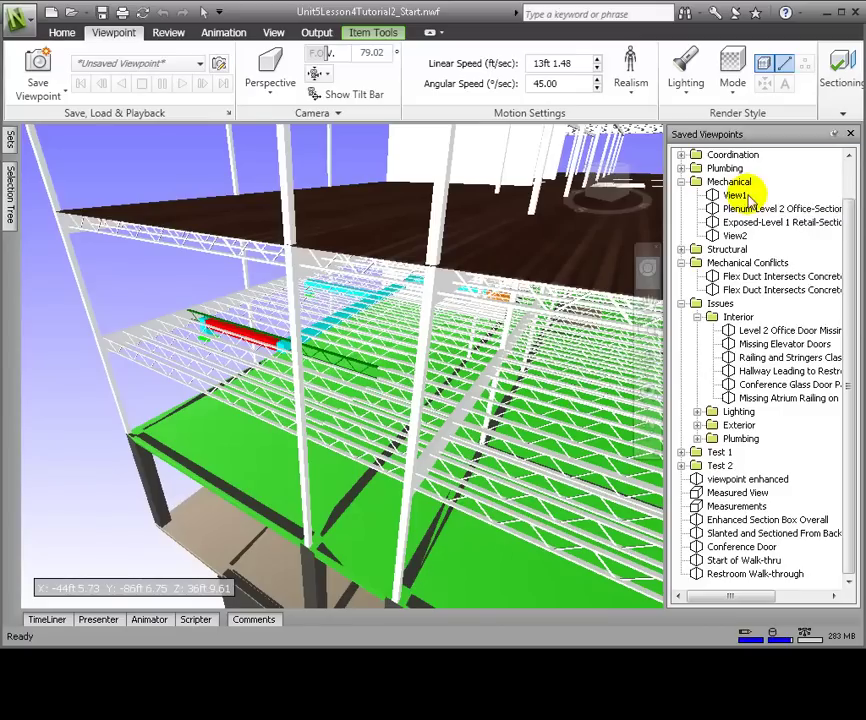
right_click(789, 197)
click(798, 227)
drag(690, 222, 680, 182)
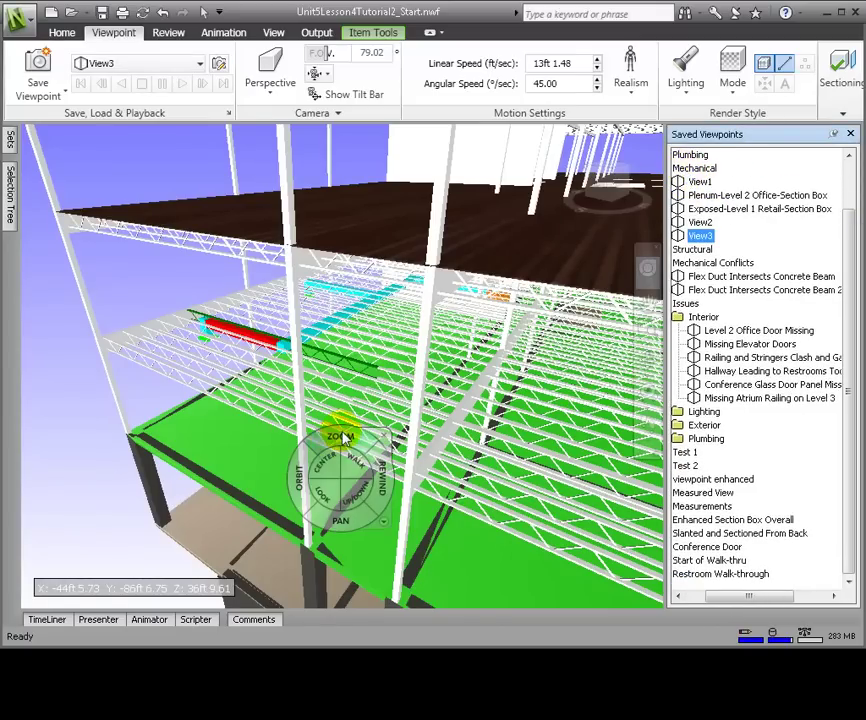
Save a more distant viewpoint showing the structure up to the roof joists and move it into the Mechanical folder.
scroll(338, 437, down, 3)
middle_drag(338, 437, 325, 405)
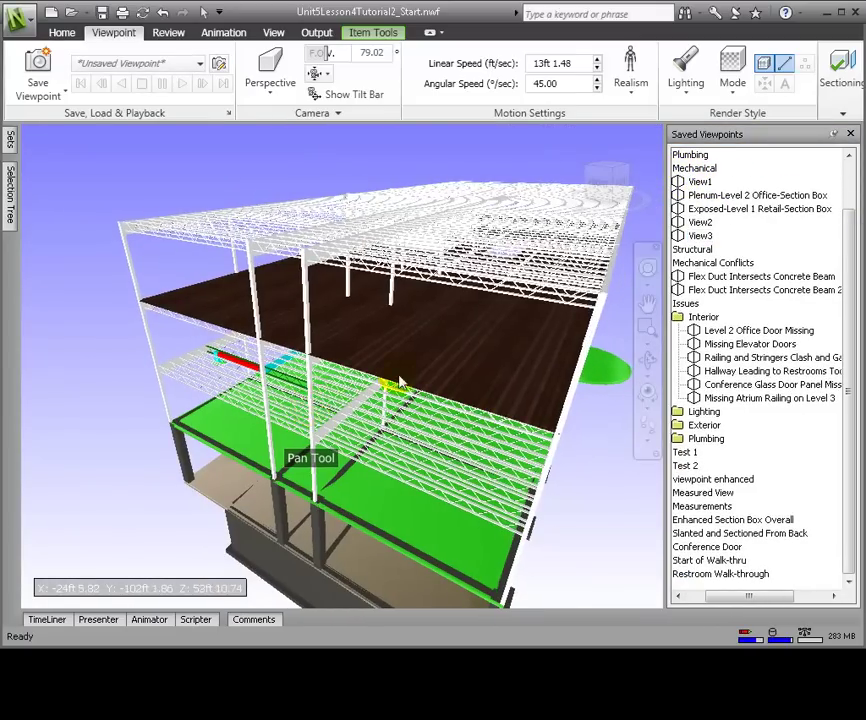
right_click(745, 183)
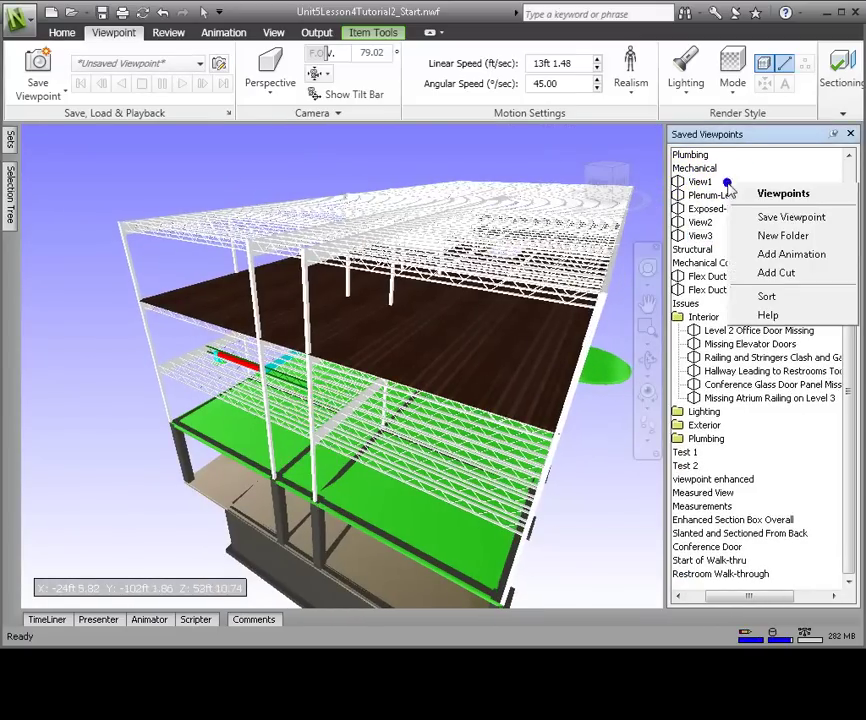
click(765, 218)
scroll(703, 214, up, 2)
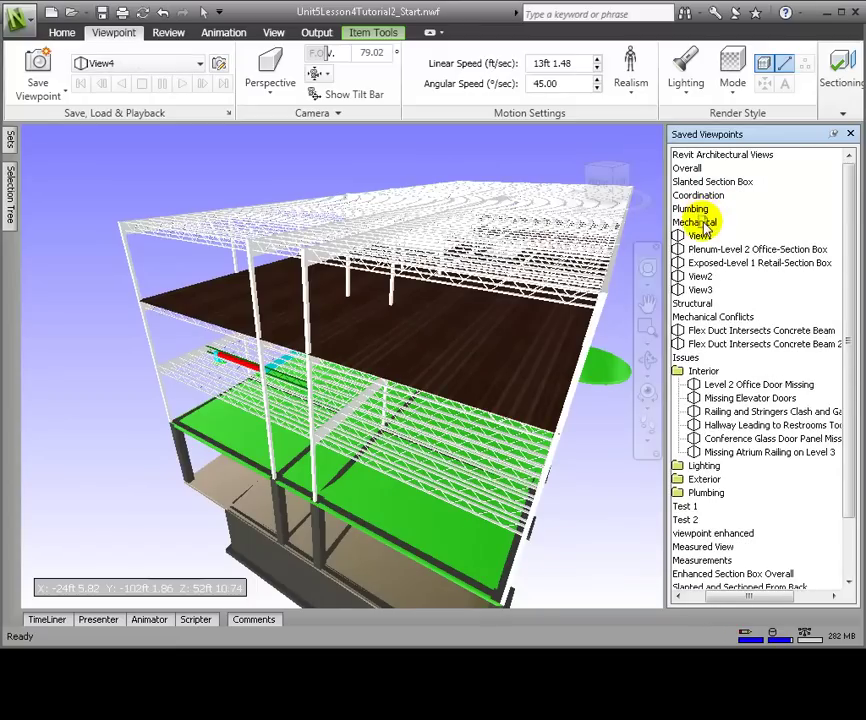
Save a viewpoint of the whole structural frame seen from its corner and move it into the Mechanical folder.
click(647, 268)
drag(490, 415, 400, 340)
mouse_move(390, 320)
mouse_down()
mouse_move(373, 309)
mouse_move(387, 333)
mouse_up()
right_click(741, 236)
click(750, 268)
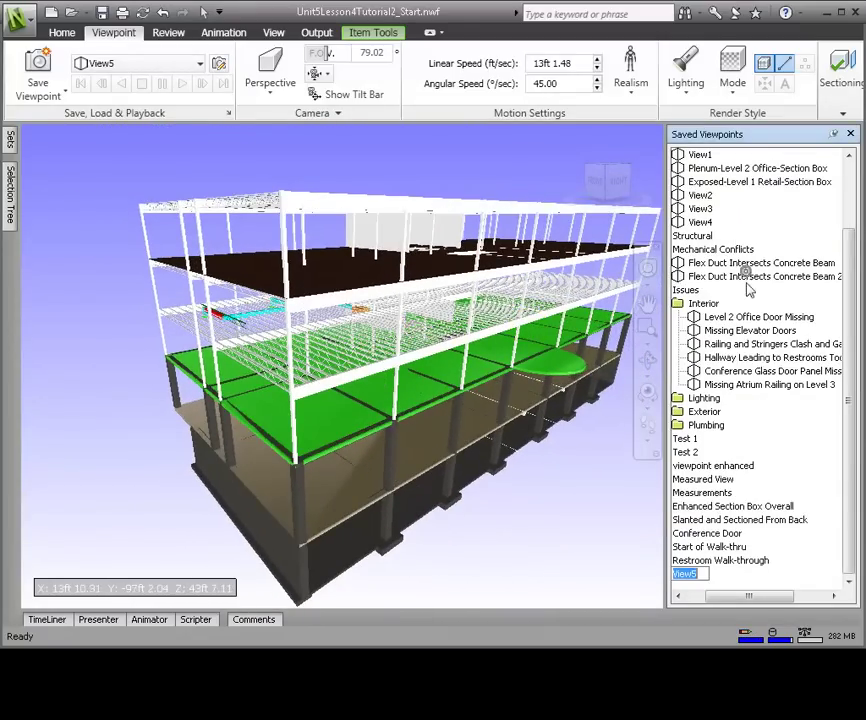
click(748, 578)
drag(688, 576, 707, 214)
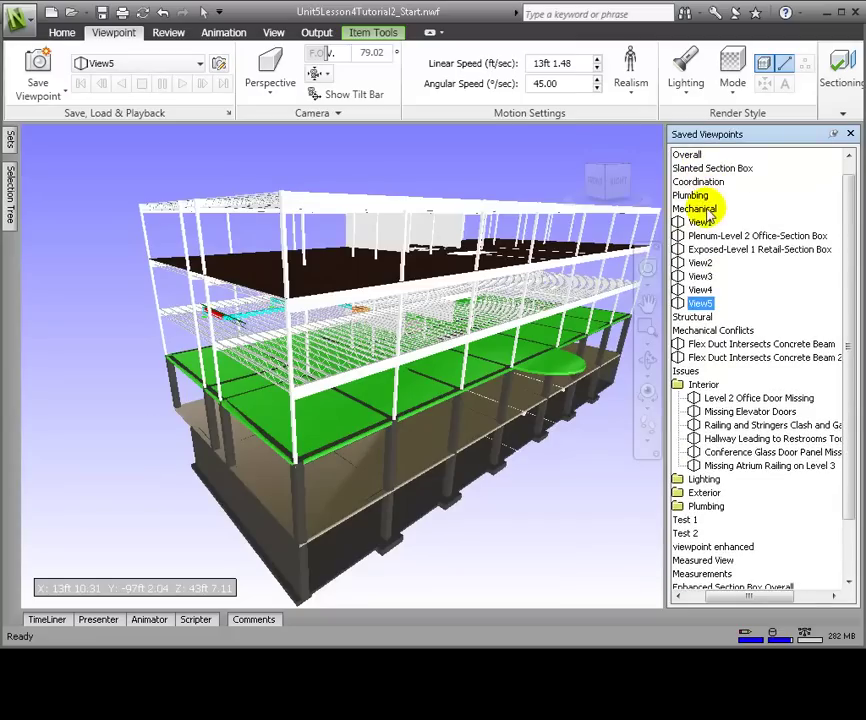
Unhide the Architectural_Shell.nwc model.
click(10, 190)
click(226, 133)
click(42, 160)
right_click(85, 201)
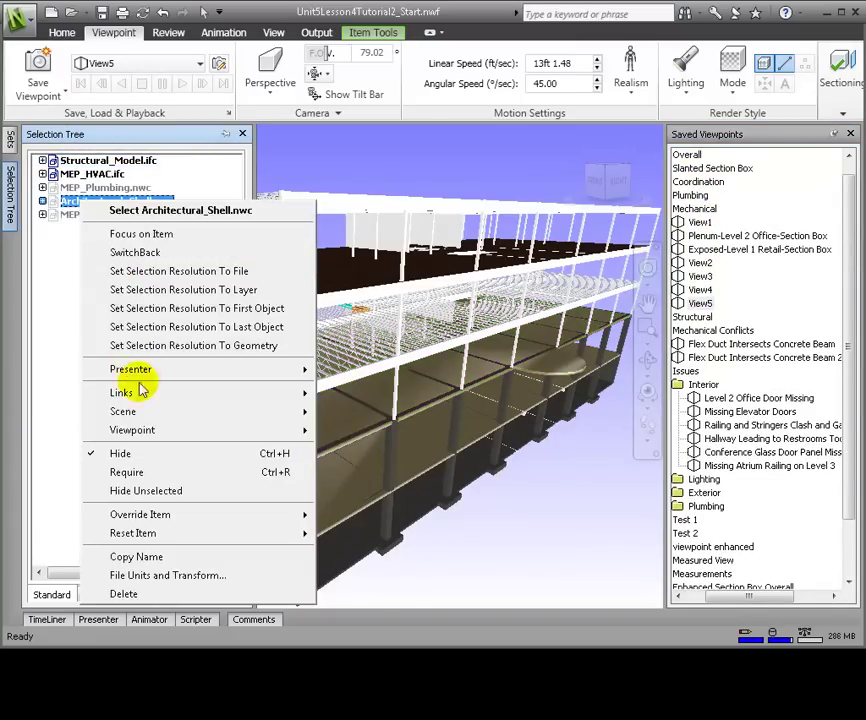
click(153, 456)
click(562, 437)
Save the building exterior with its shell as a viewpoint and move it into the Mechanical folder.
right_click(705, 226)
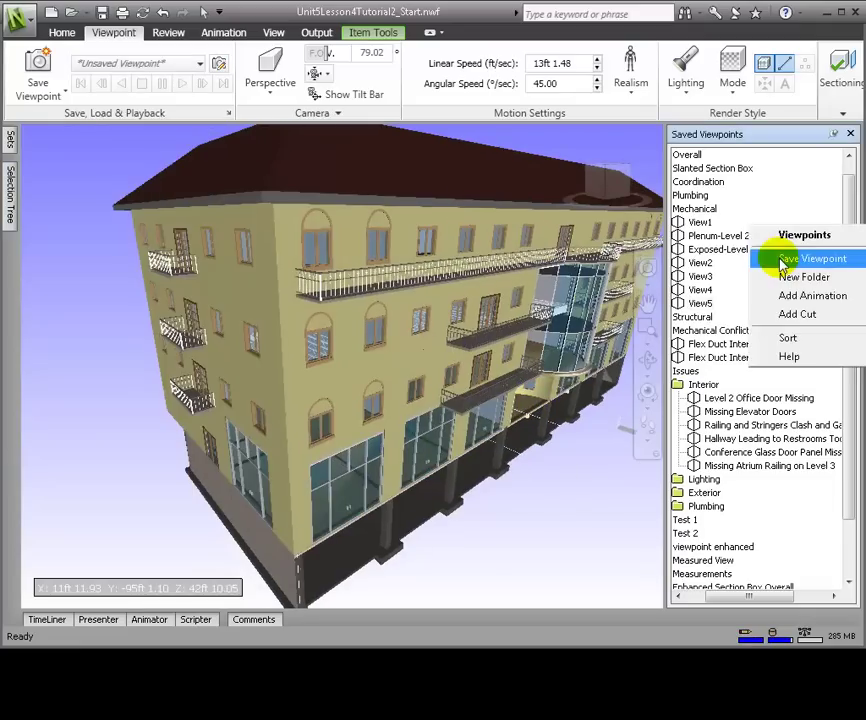
click(740, 258)
click(702, 597)
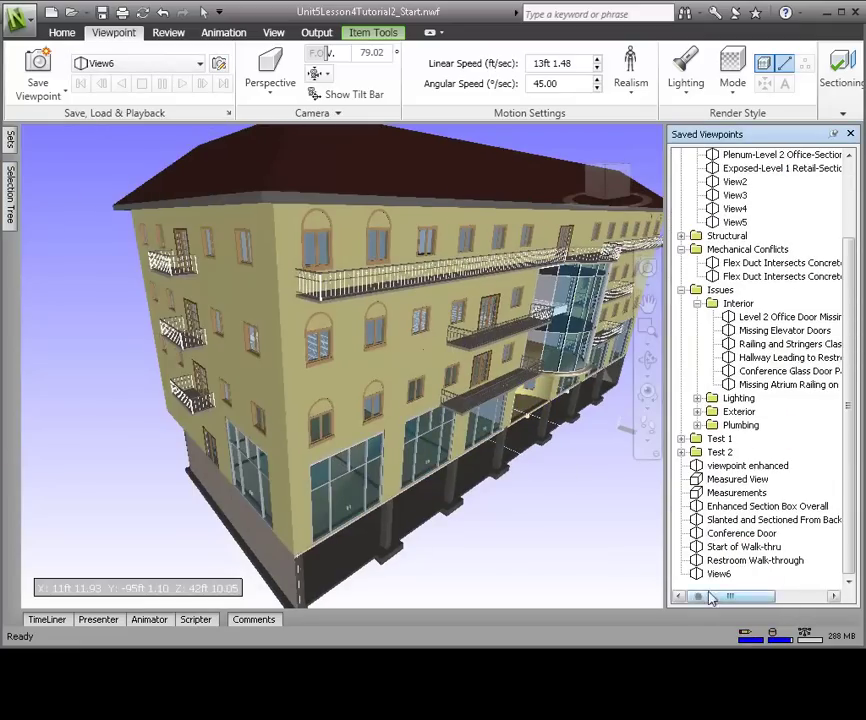
drag(702, 582, 692, 228)
Add an animation to the Mechanical folder and place View6 first, above View5, inside Animation To Level 2 Office.
right_click(755, 293)
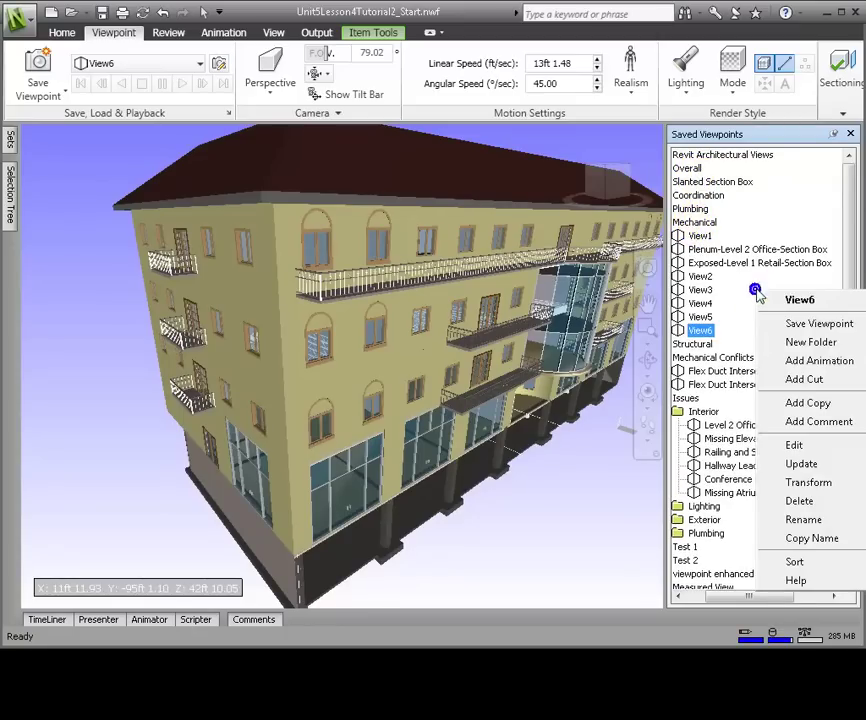
click(815, 361)
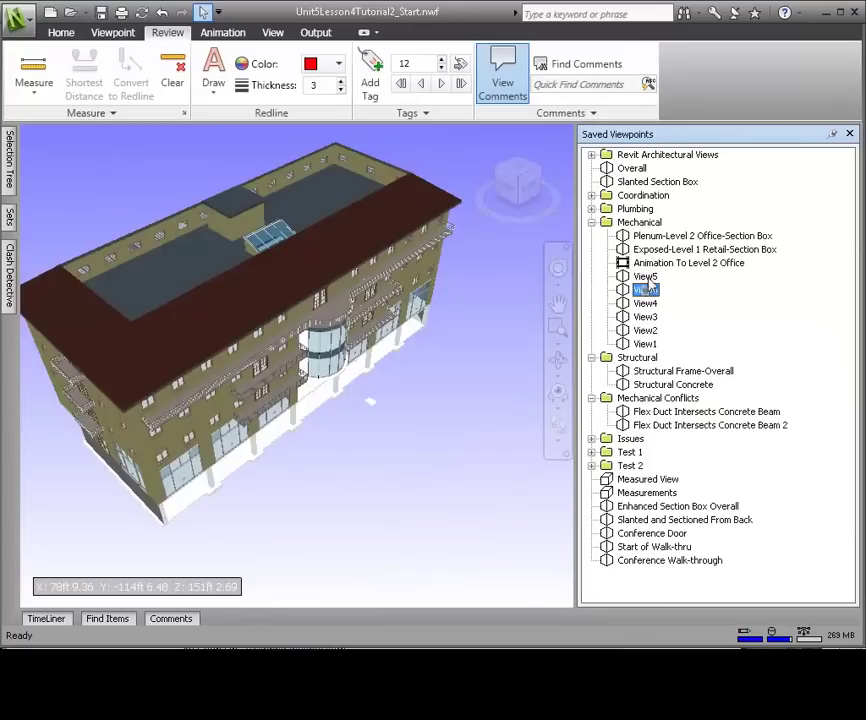
drag(648, 289, 670, 282)
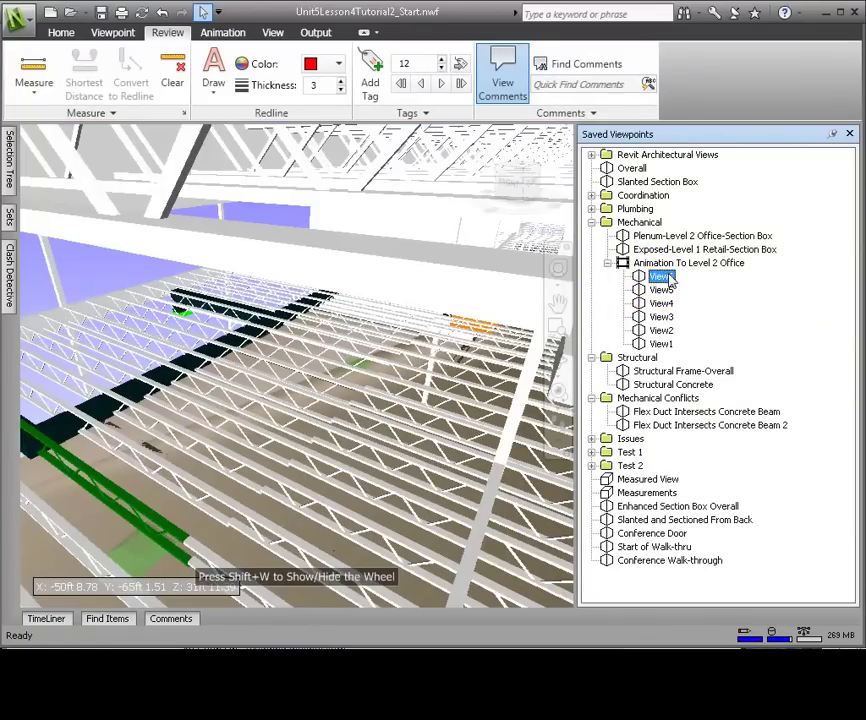
click(662, 289)
key(End)
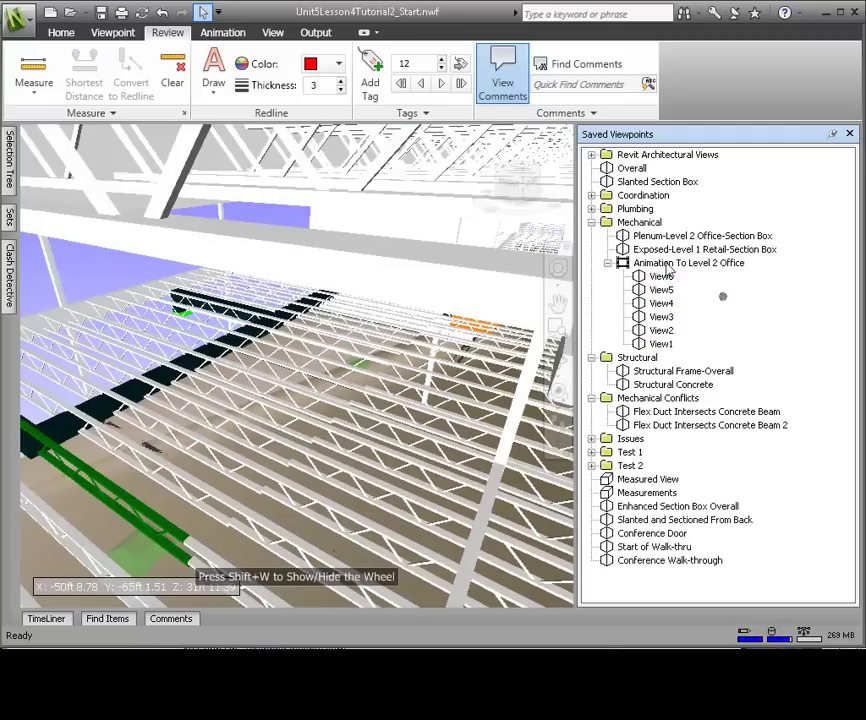
Select Animation To Level 2 Office and play it back.
click(607, 262)
click(640, 263)
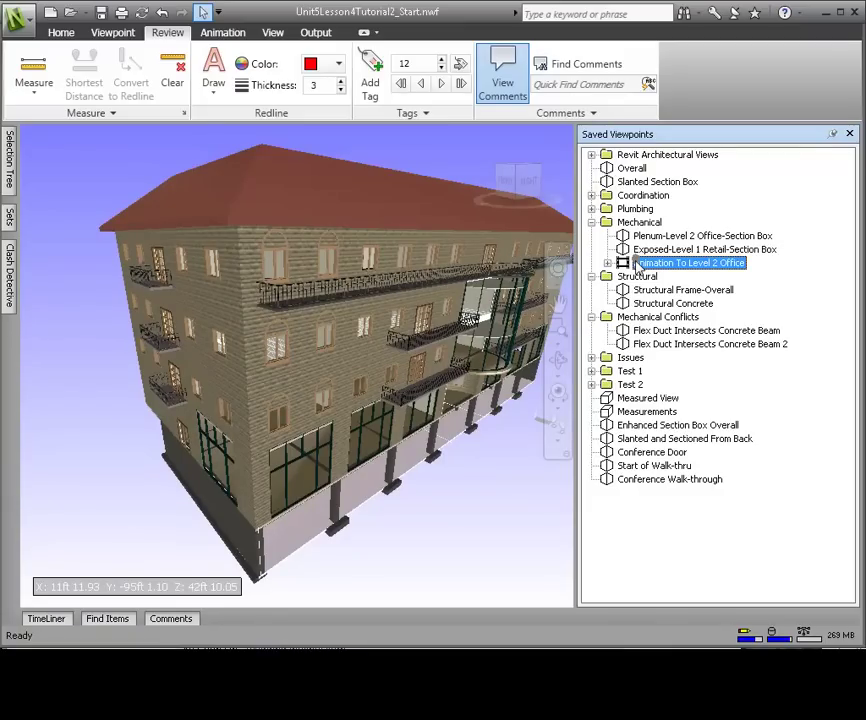
click(607, 263)
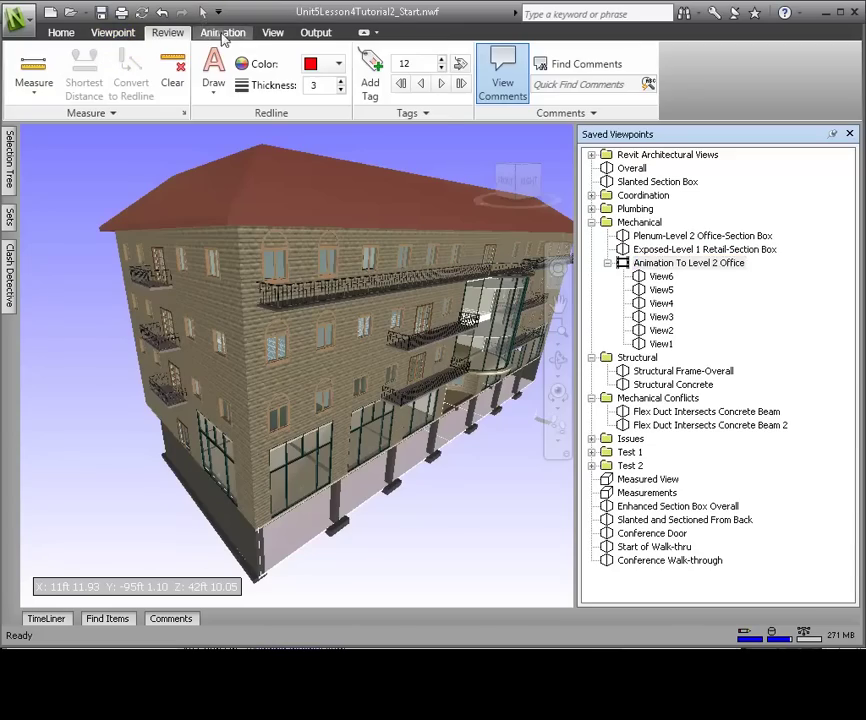
click(222, 33)
click(337, 63)
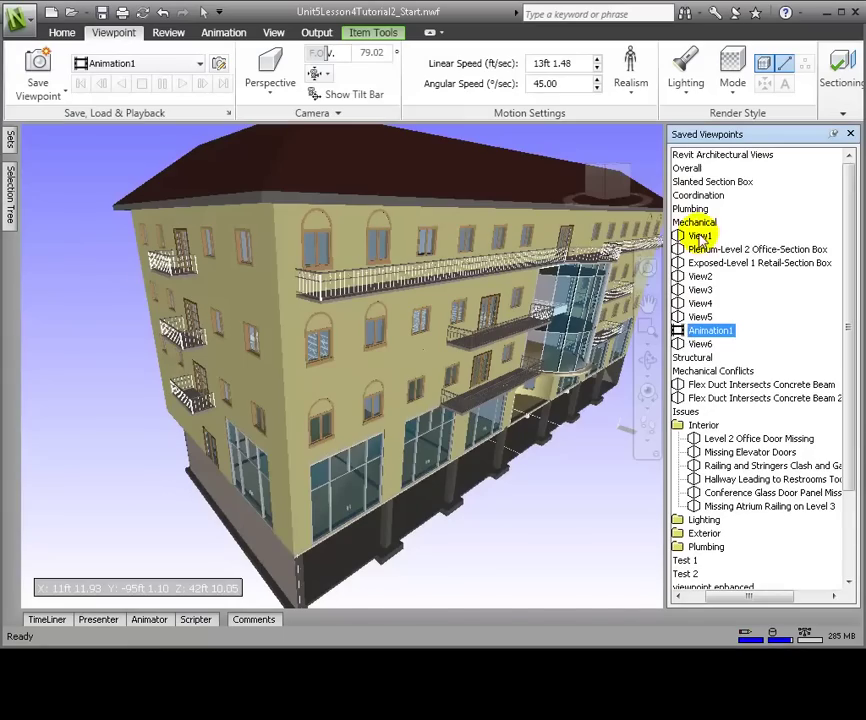
Move View1 onto Animation1 in the Mechanical folder.
drag(700, 236, 711, 330)
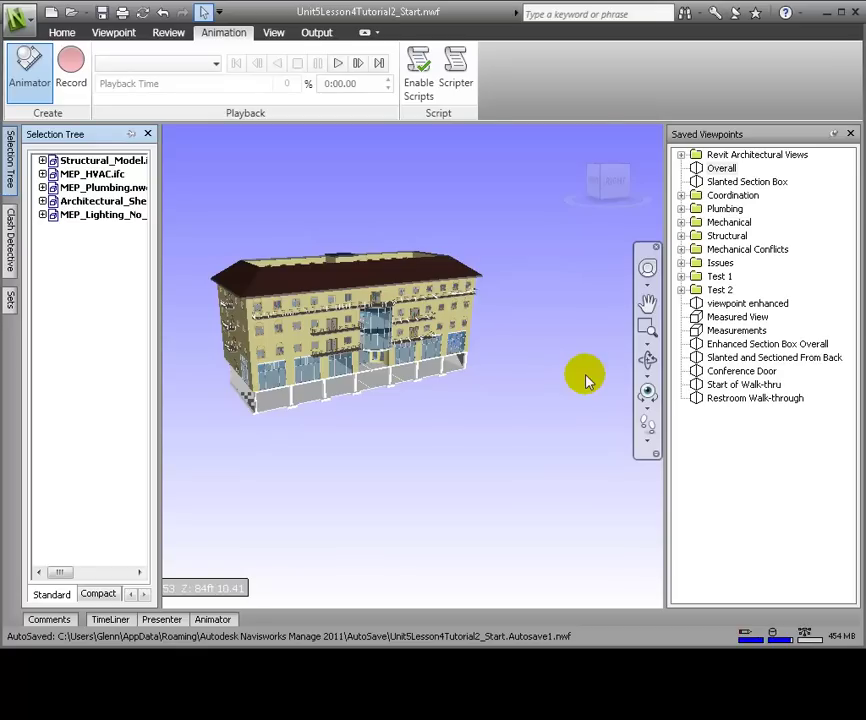
Recall the Conference Door viewpoint and add an Animator scene named Conference Door.
click(740, 371)
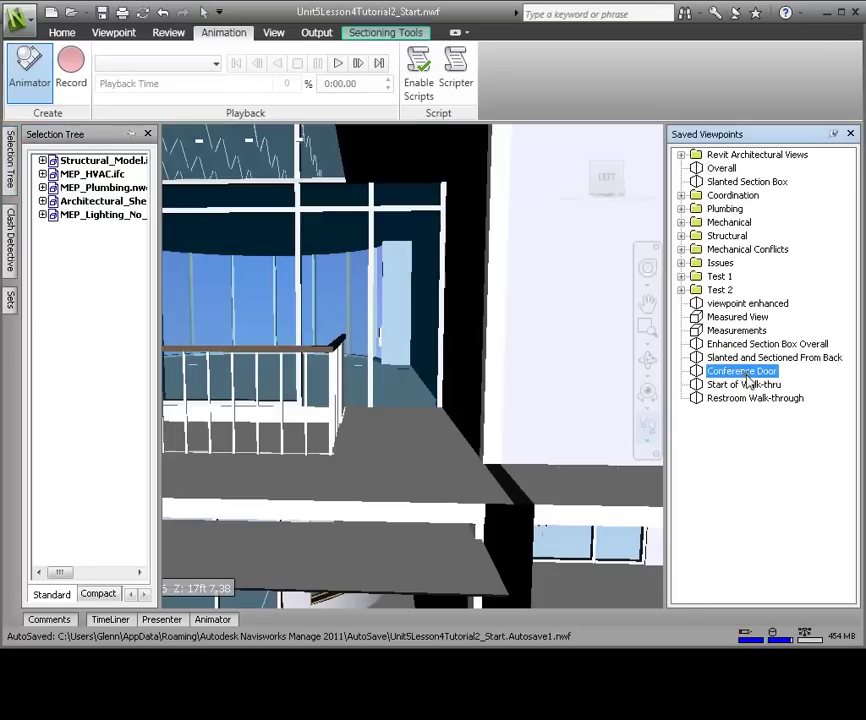
click(213, 620)
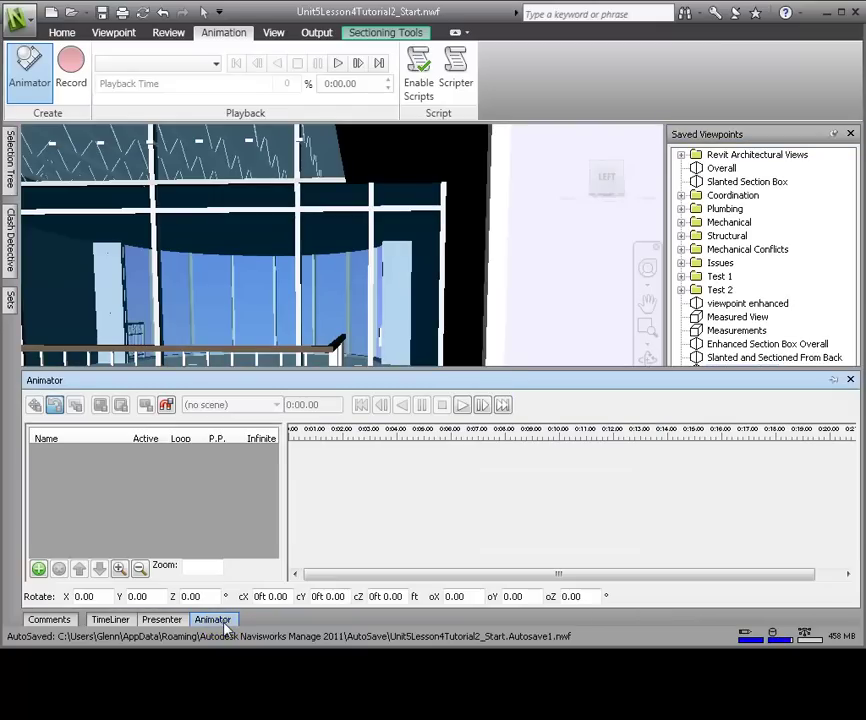
click(39, 569)
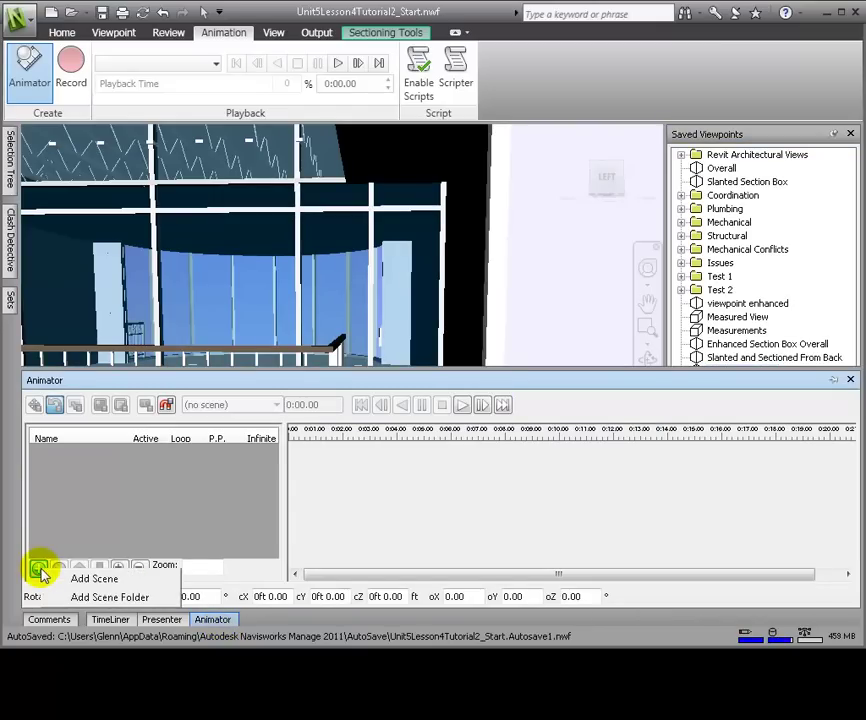
click(82, 586)
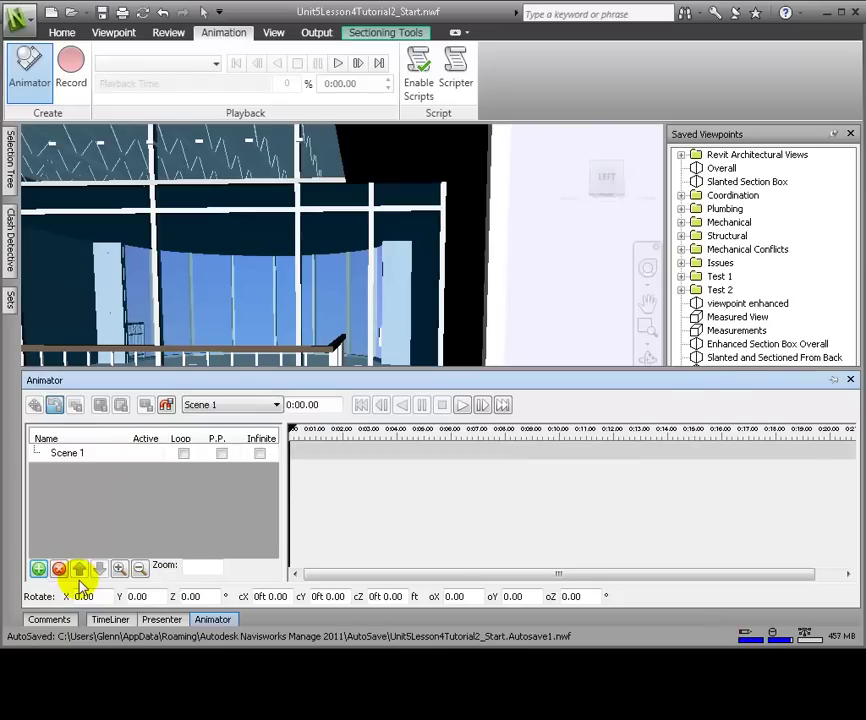
text(Conference Door)
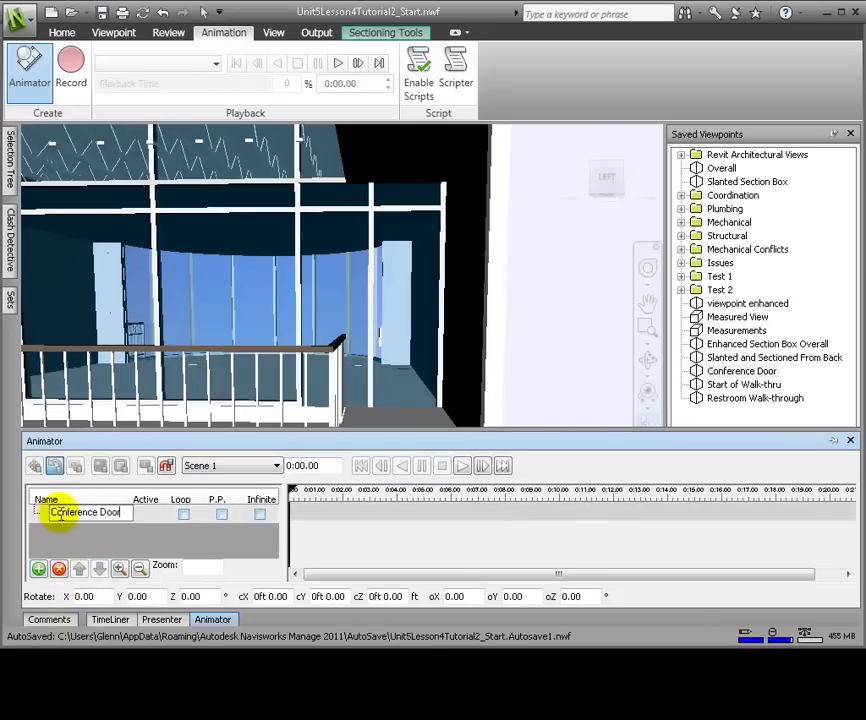
key(Return)
Select the glass conference door and add it to the Conference Door scene as a looping animation set named Open Door.
click(62, 32)
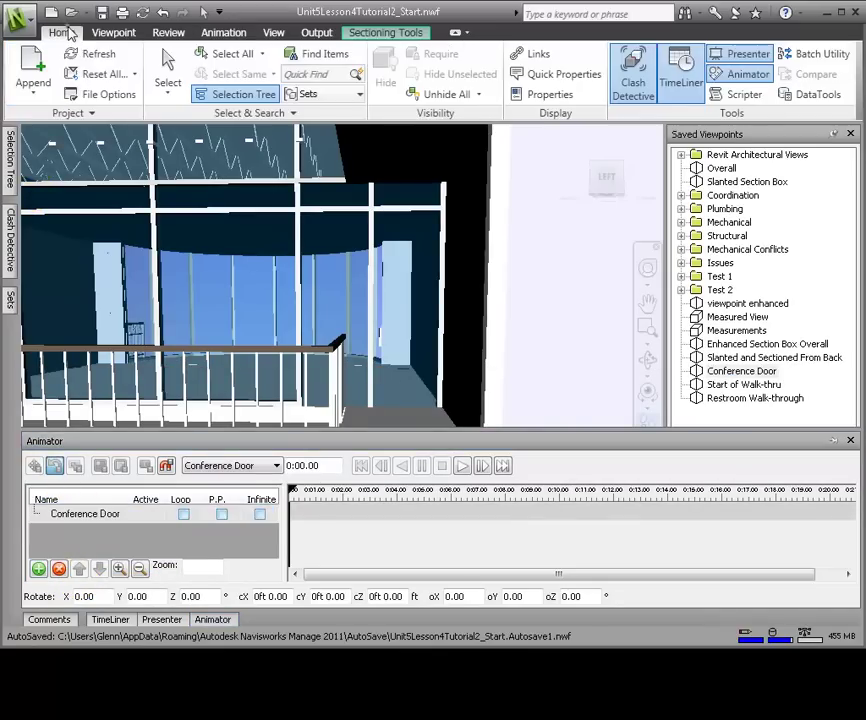
click(167, 64)
click(418, 300)
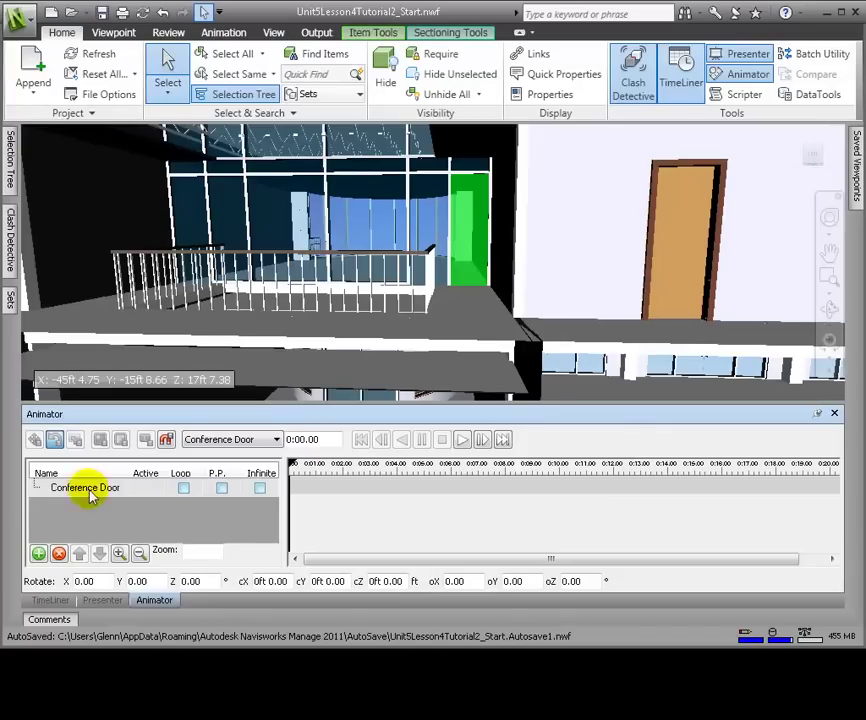
right_click(87, 489)
mouse_move(186, 548)
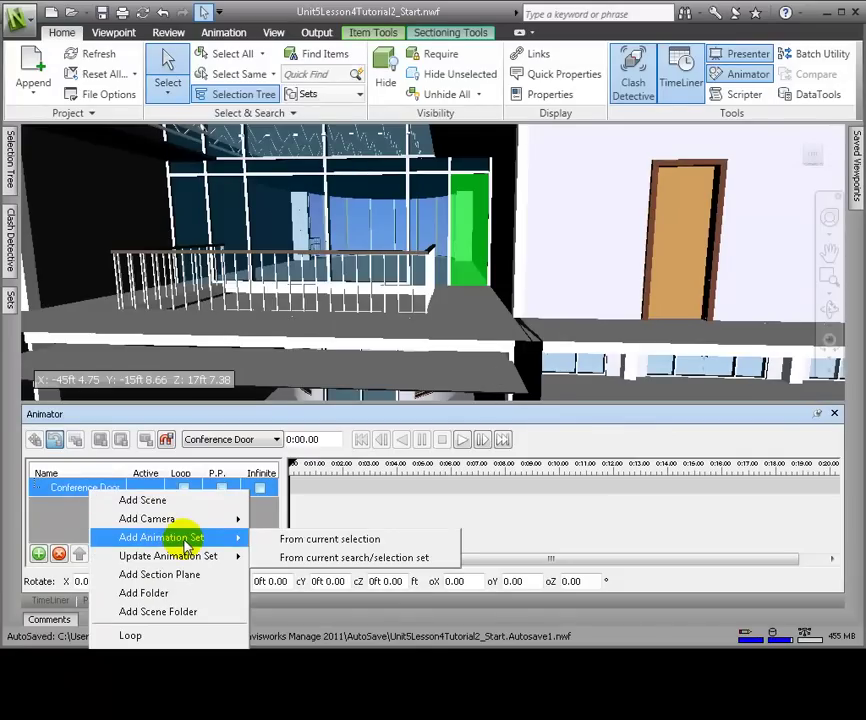
click(306, 540)
text(Open D)
click(183, 506)
key(Return)
Activate rotation for Open Door, move the rotation gizmo's center to the door's hinge edge, and capture the starting keyframe at 0:00.00.
click(57, 440)
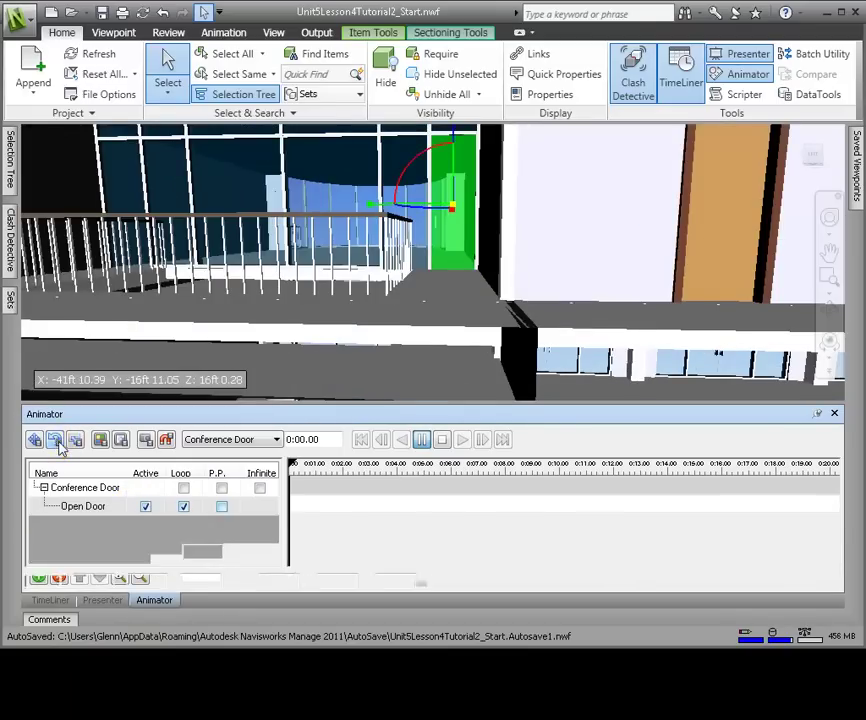
mouse_move(475, 196)
mouse_down()
mouse_move(478, 188)
mouse_move(473, 206)
mouse_up()
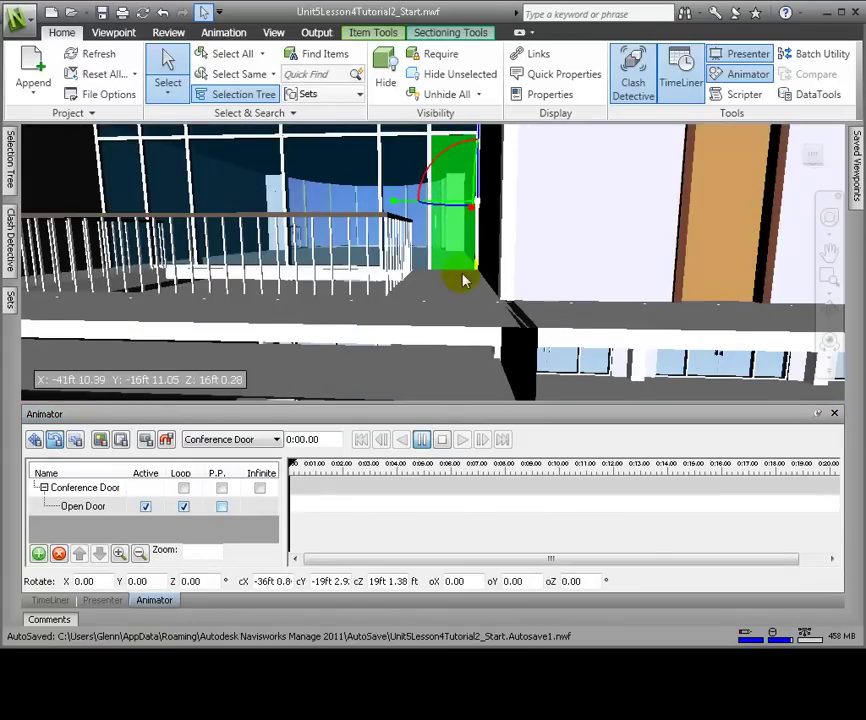
scroll(470, 290, up, 3)
middle_drag(470, 281, 506, 381)
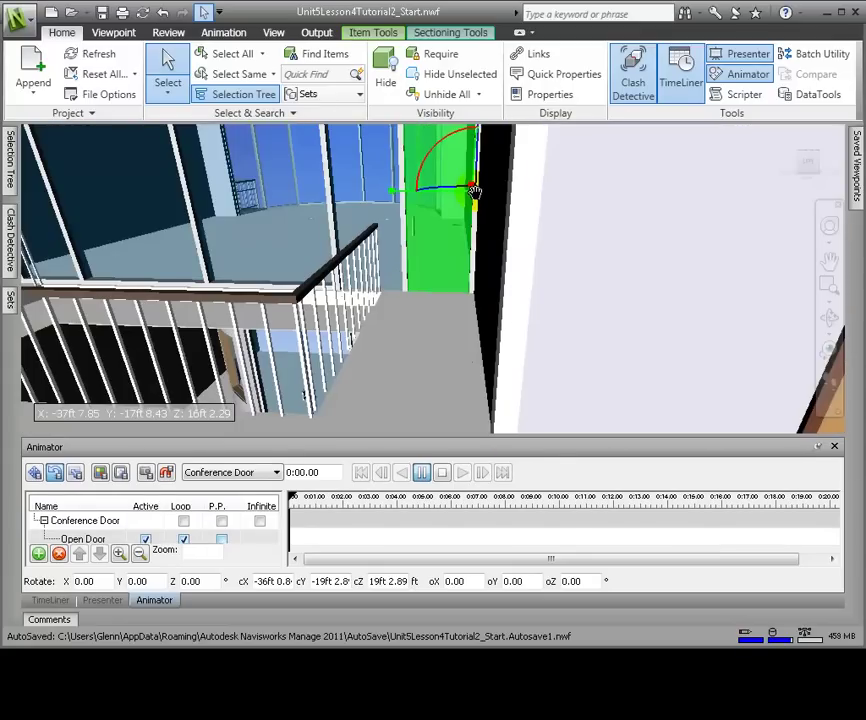
shift+middle_drag(456, 305, 493, 290)
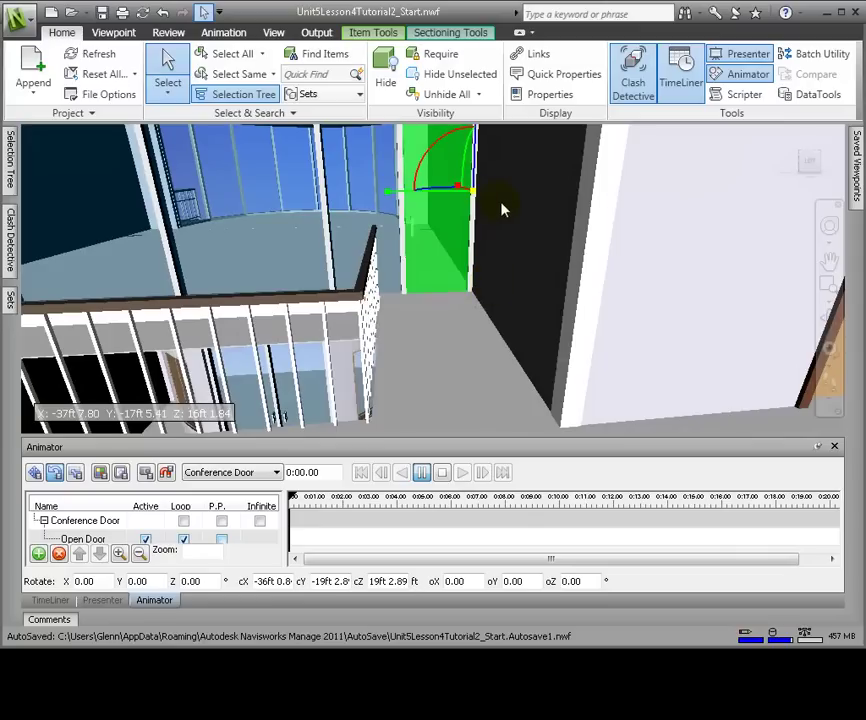
shift+middle_drag(503, 207, 499, 205)
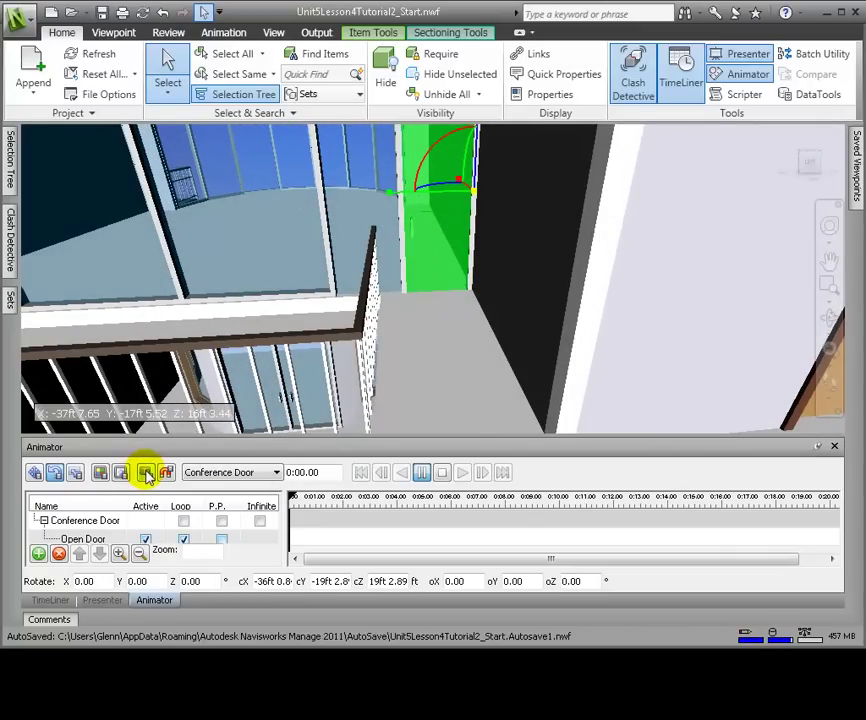
click(146, 473)
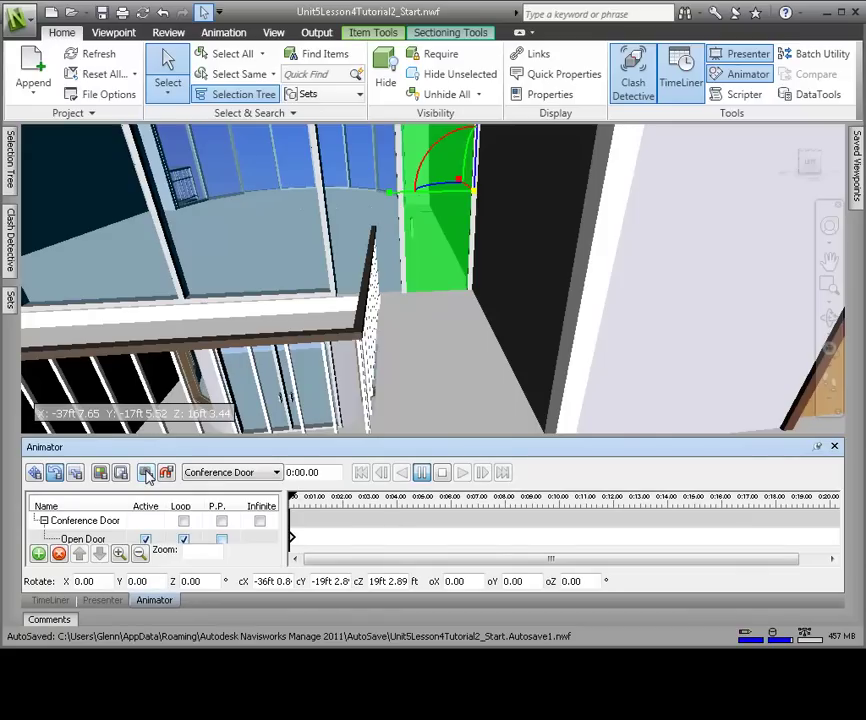
Rotate the door about -78° around Z at 0:03.03 on the timeline and capture a keyframe there.
click(369, 498)
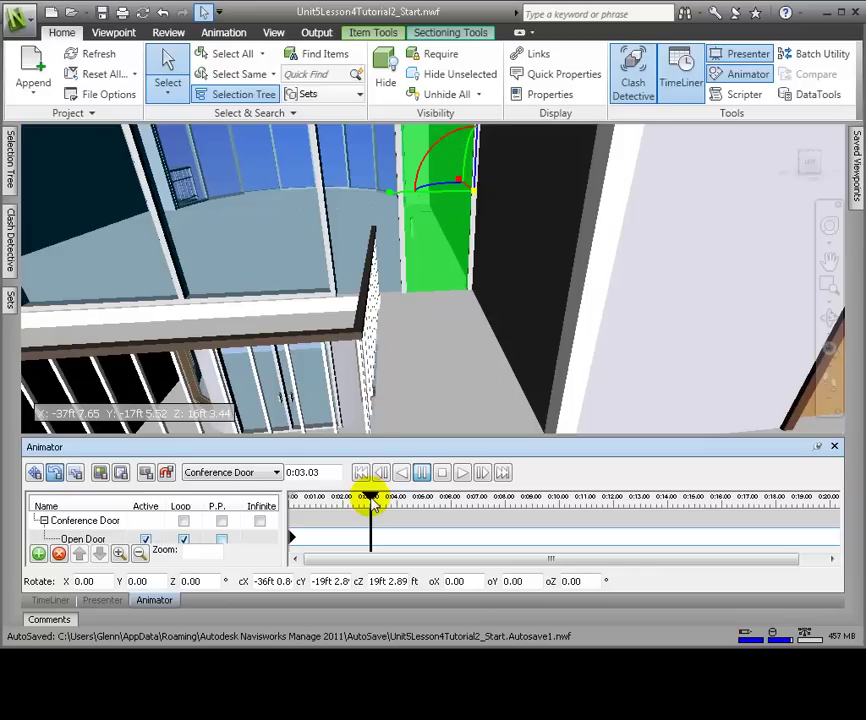
drag(430, 182, 443, 188)
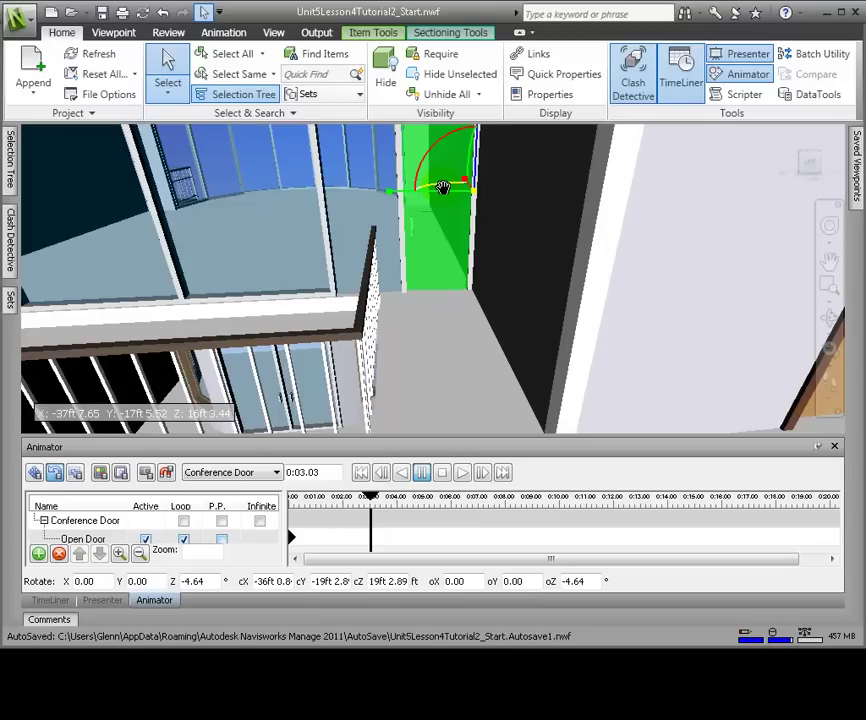
drag(443, 188, 490, 185)
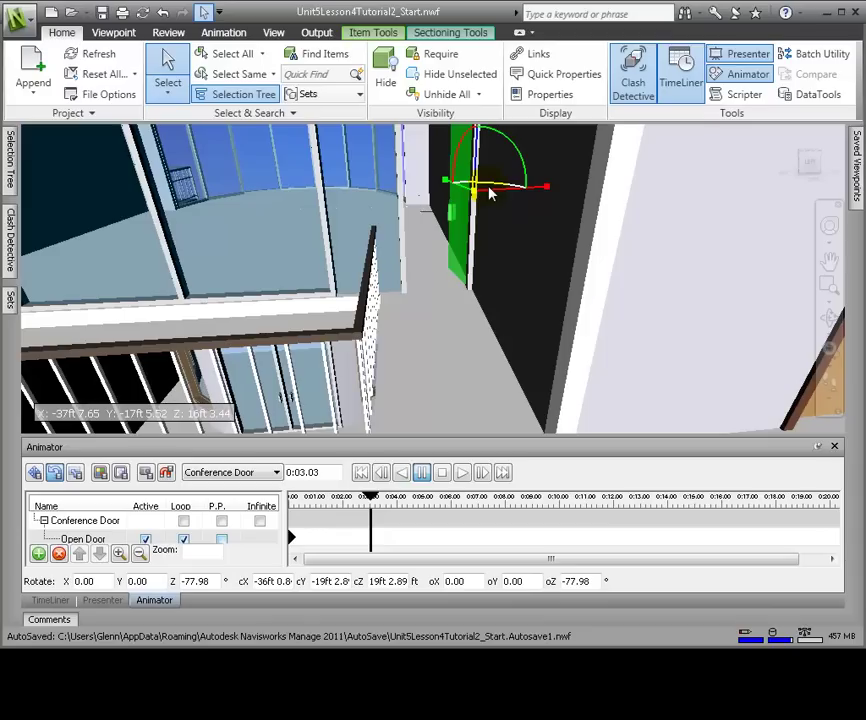
click(375, 506)
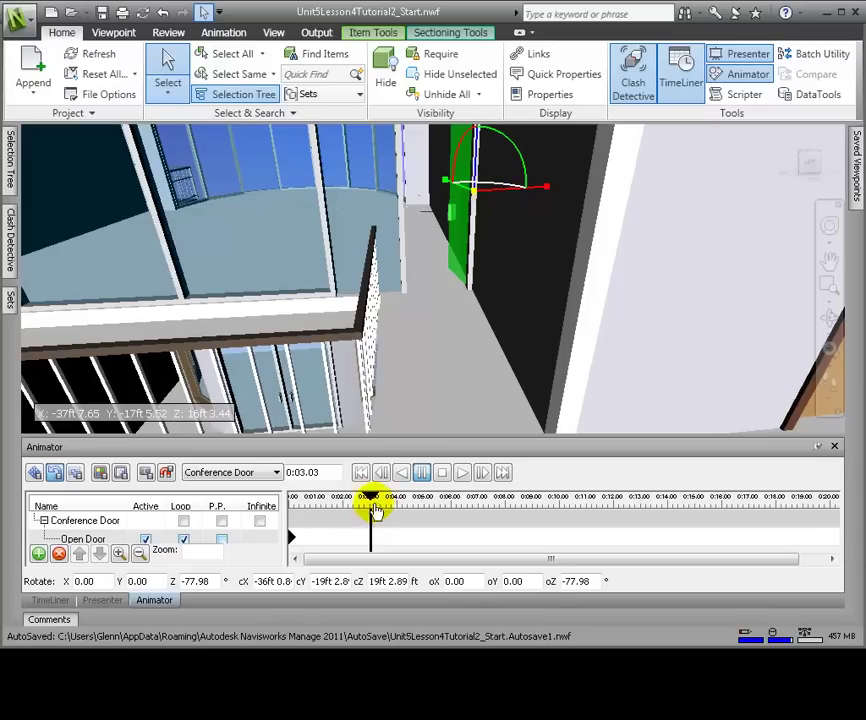
click(145, 473)
Copy the open-door keyframe and paste it at 0:03.44 on the Open Door timeline.
click(370, 538)
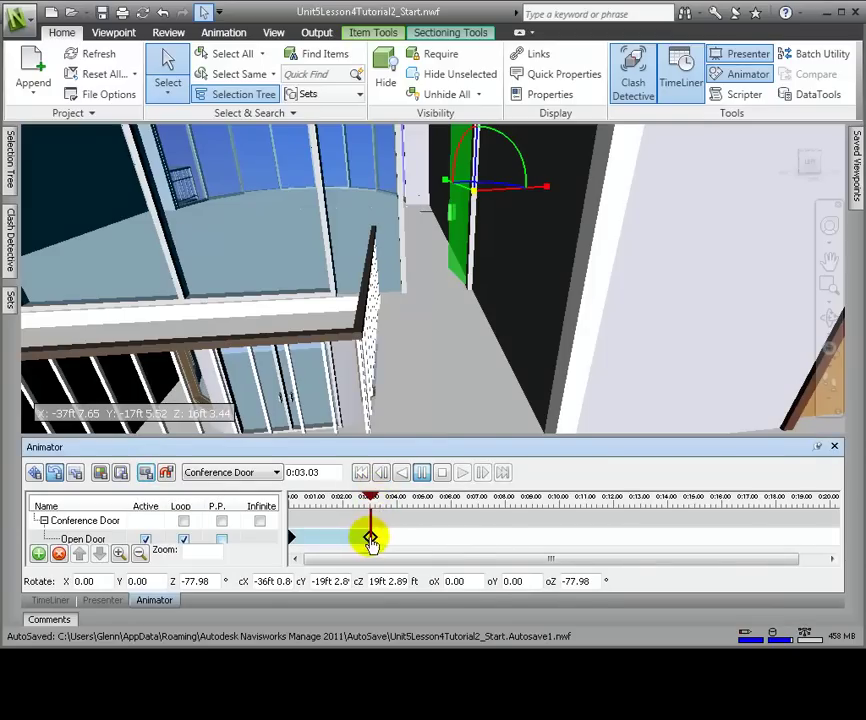
right_click(370, 538)
click(433, 610)
drag(370, 497, 382, 502)
click(384, 540)
right_click(382, 538)
click(396, 548)
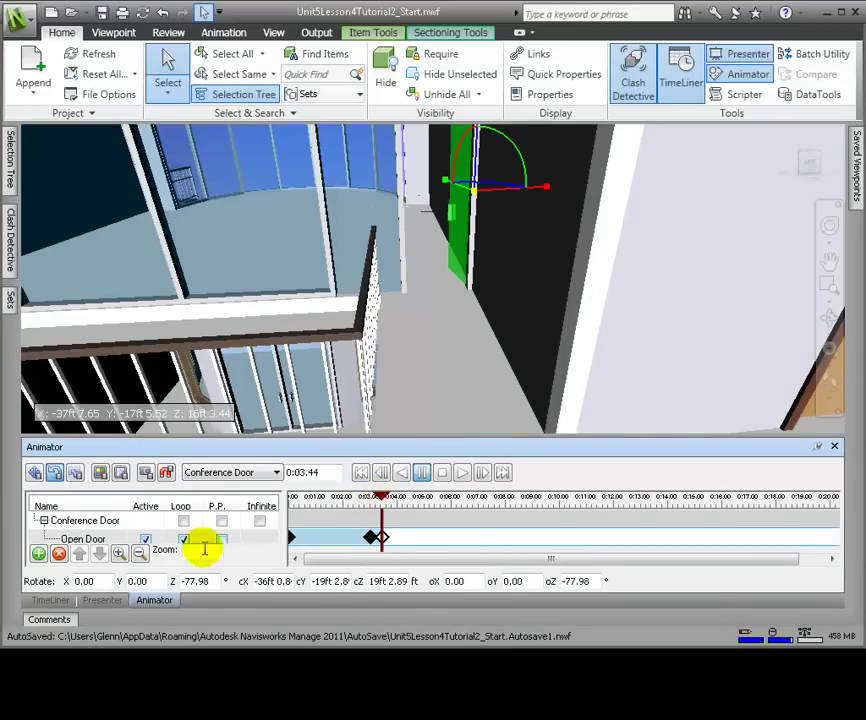
Enable P.P. for Open Door, then rewind the Conference Door scene and play it back.
click(222, 540)
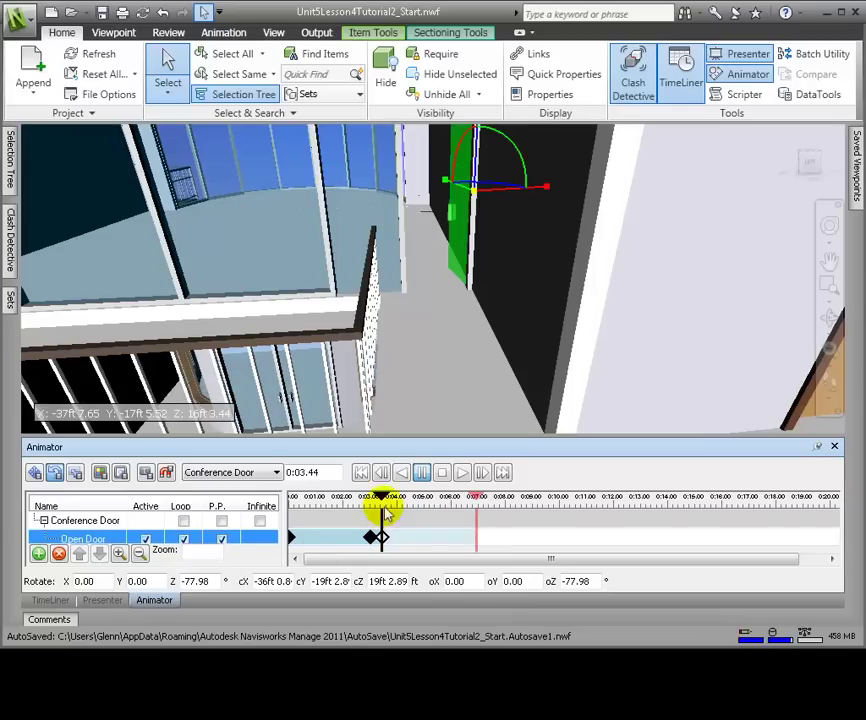
click(361, 473)
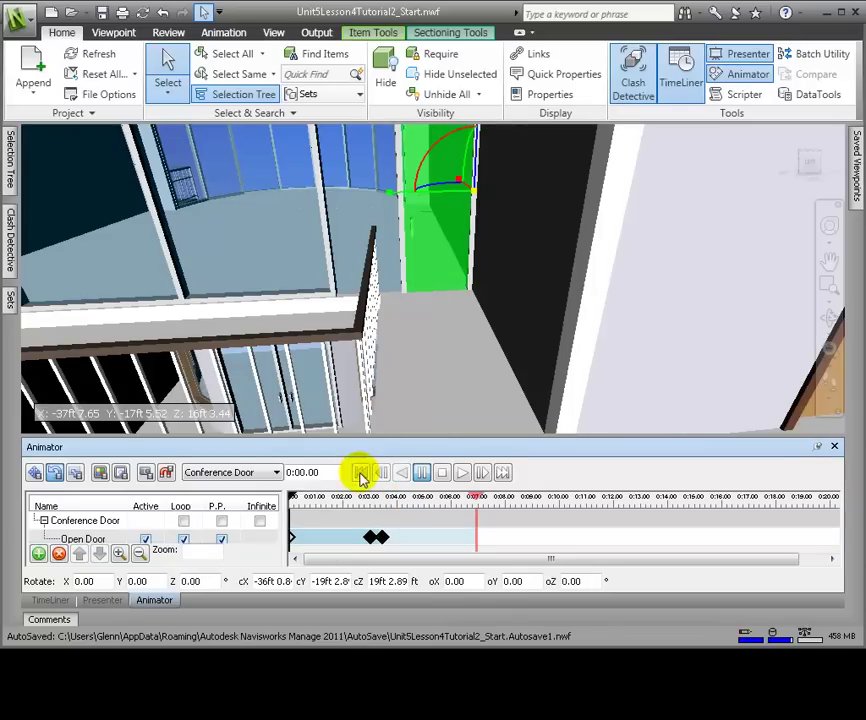
click(463, 472)
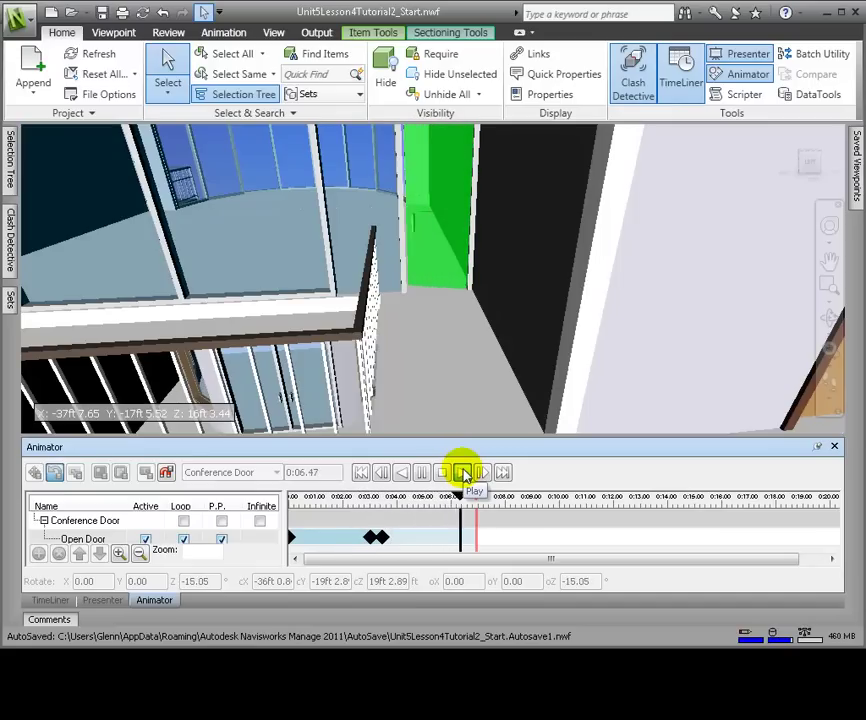
click(440, 474)
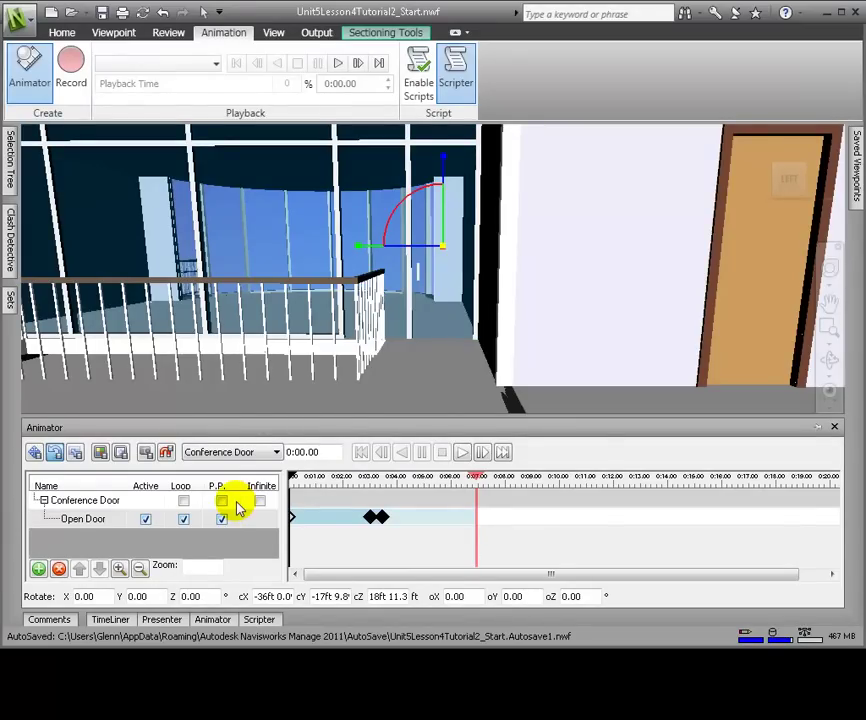
click(146, 519)
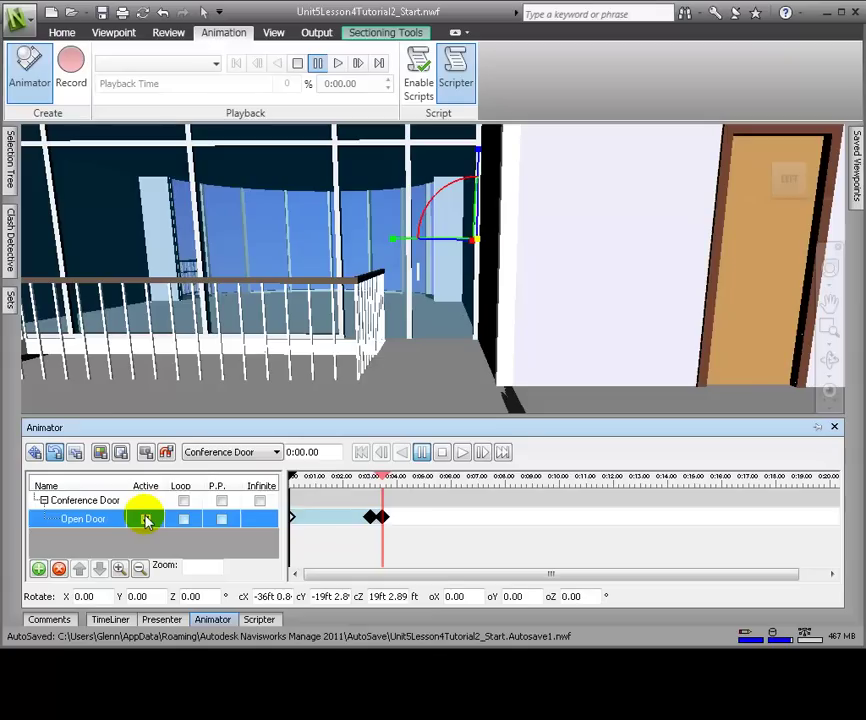
click(146, 519)
Open the Scripter and add a script named Open Door.
click(456, 72)
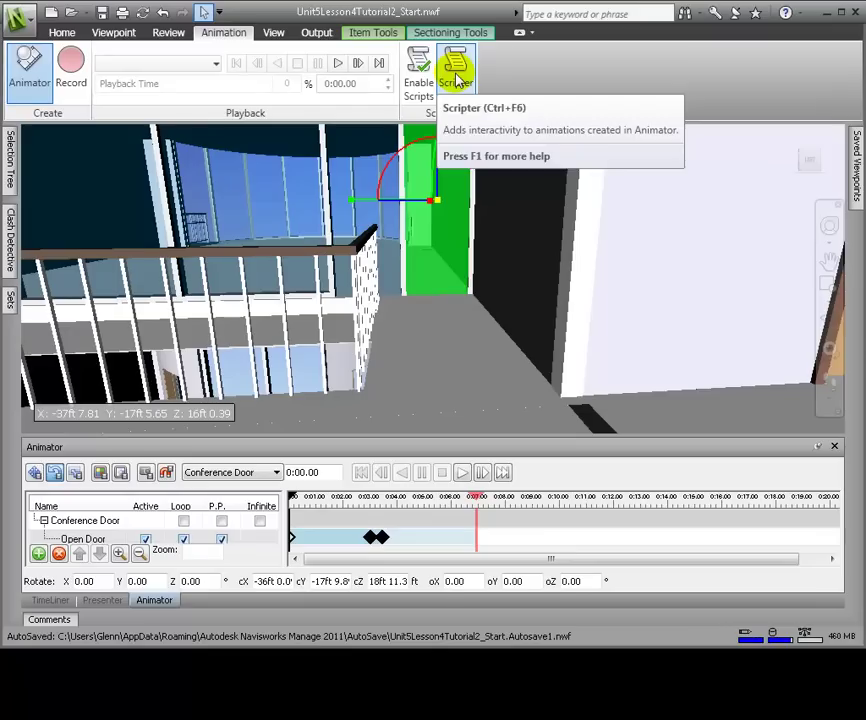
click(456, 78)
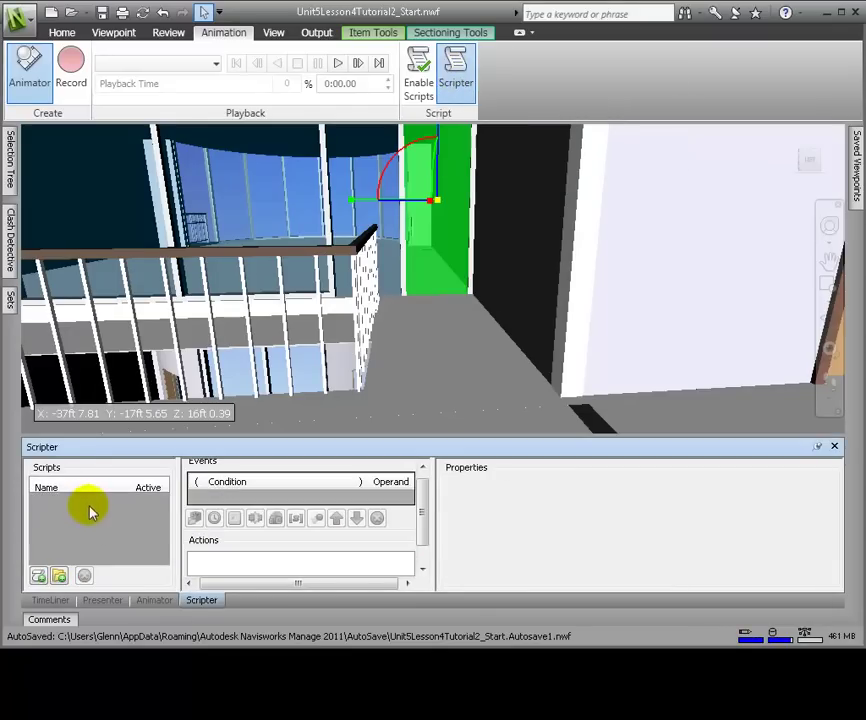
click(42, 578)
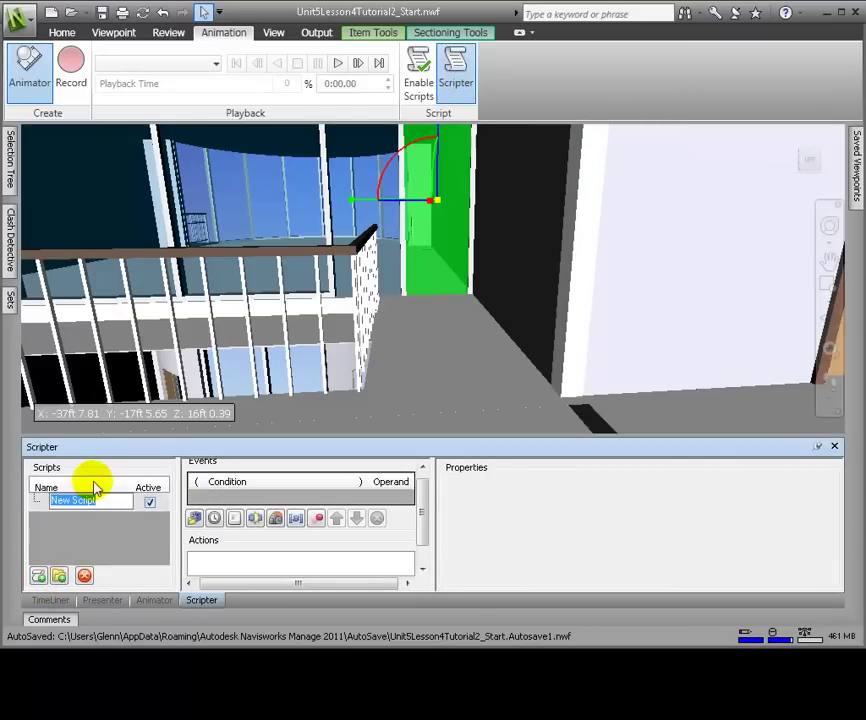
text(Open Door)
key(Return)
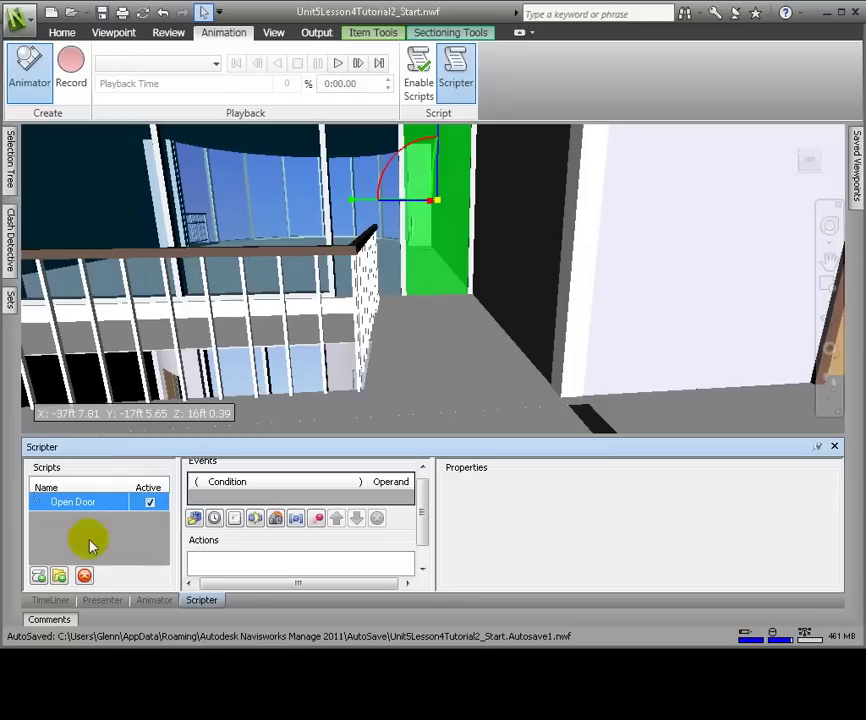
Add an On Hotspot event to the Open Door script, picking its position on the glass door and setting its radius to 6 ft.
click(276, 519)
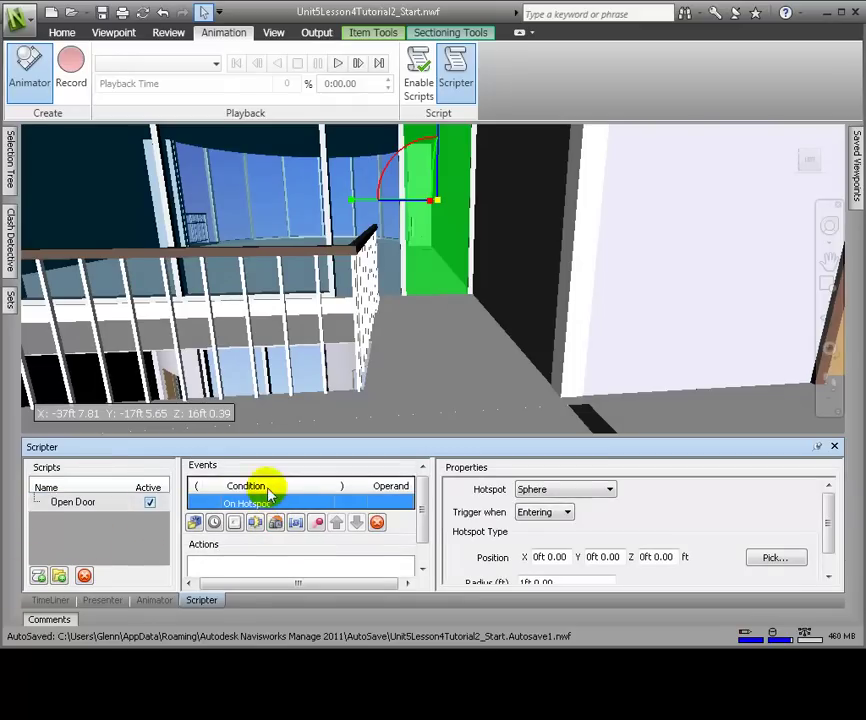
click(772, 560)
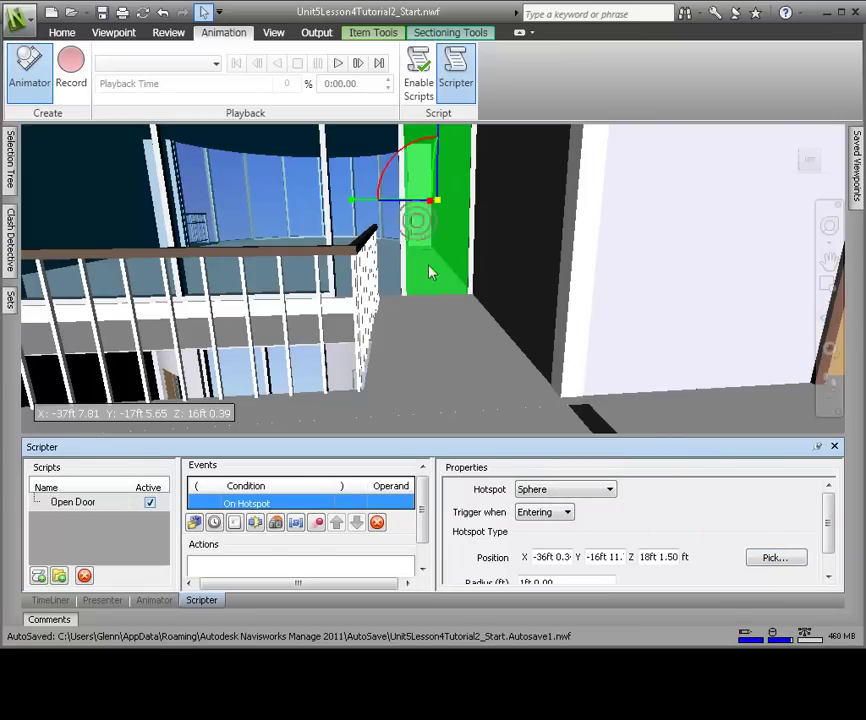
drag(526, 436, 528, 424)
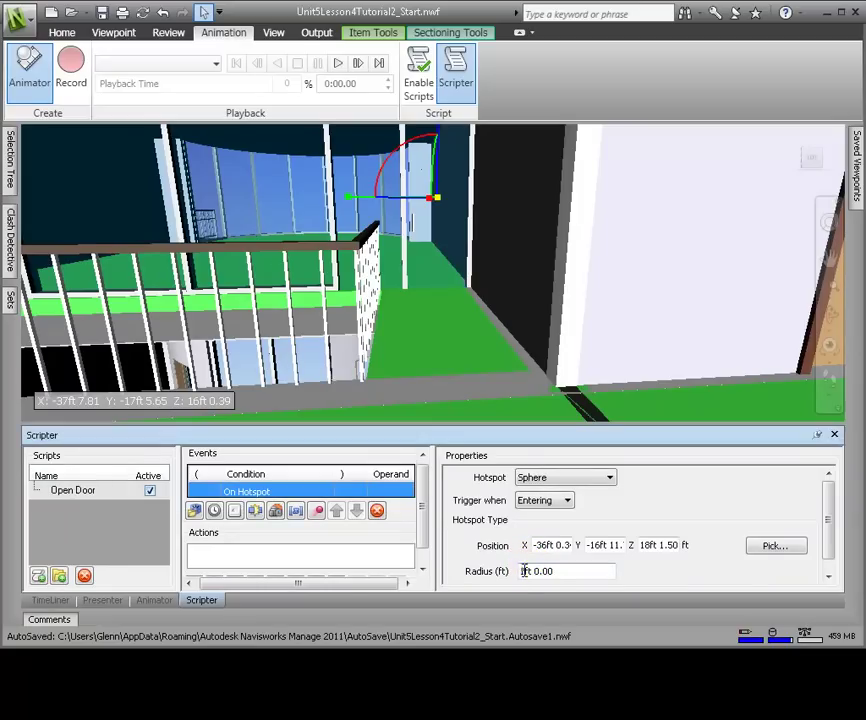
text(6)
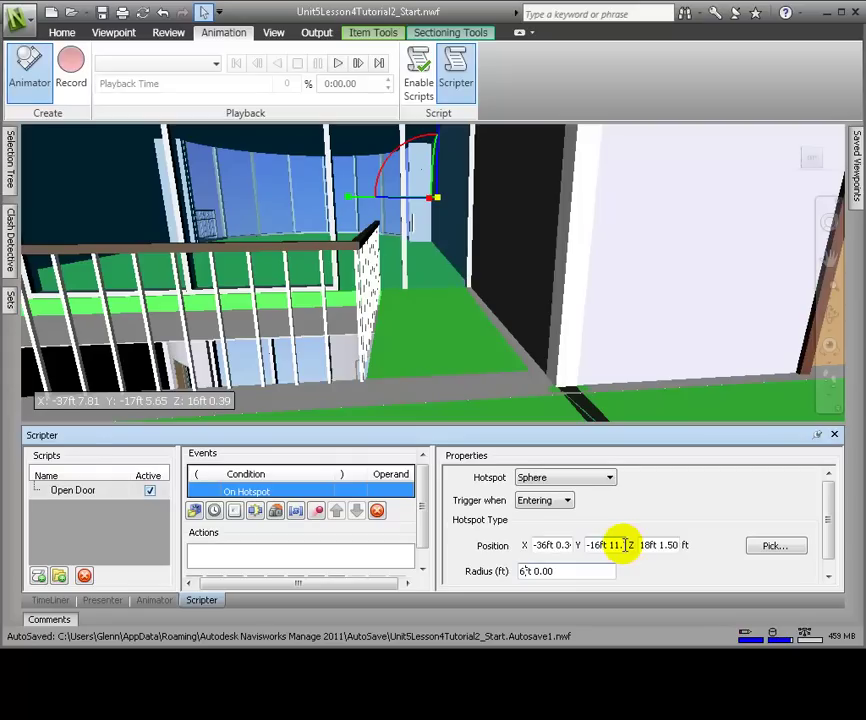
click(773, 546)
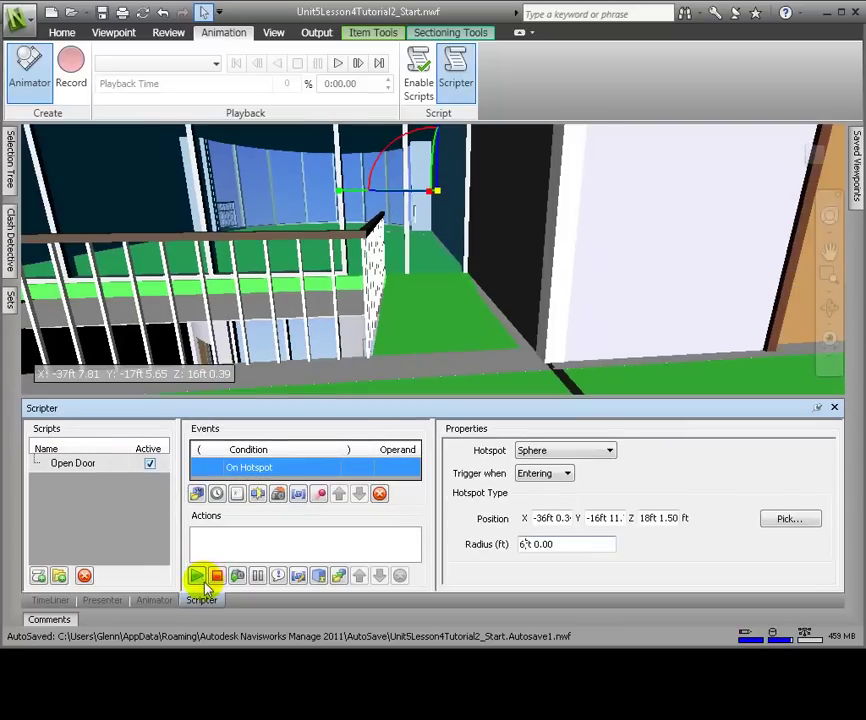
Add a Play Animation action for the Open Door animation, starting at Current Position and ending at End.
click(197, 576)
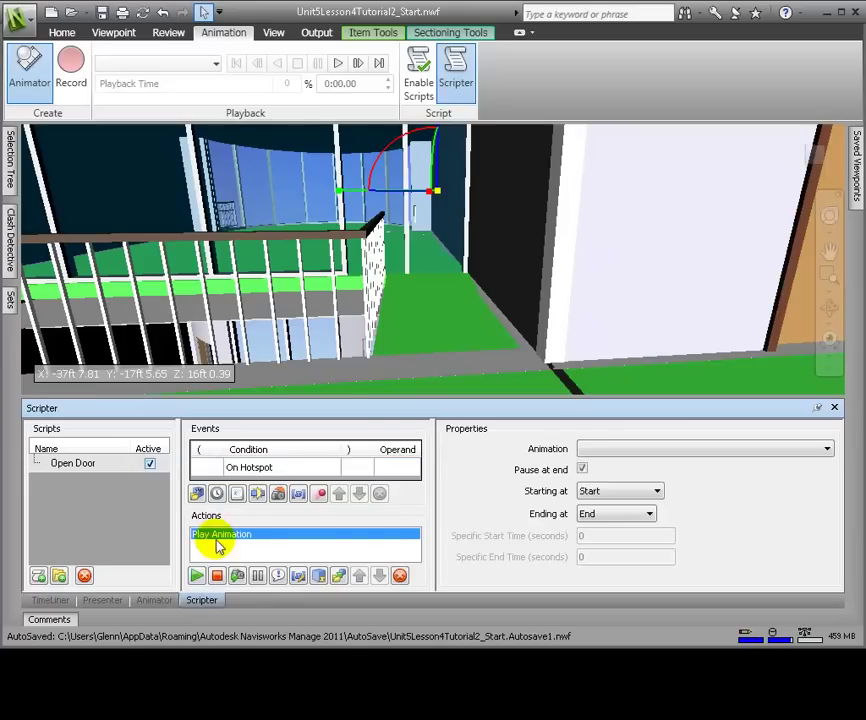
click(620, 450)
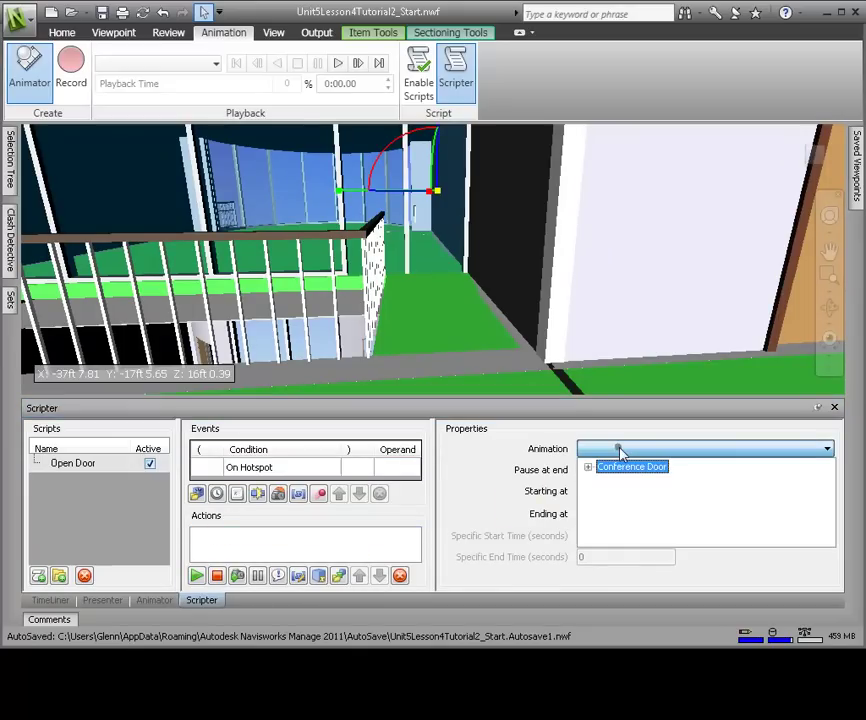
click(589, 467)
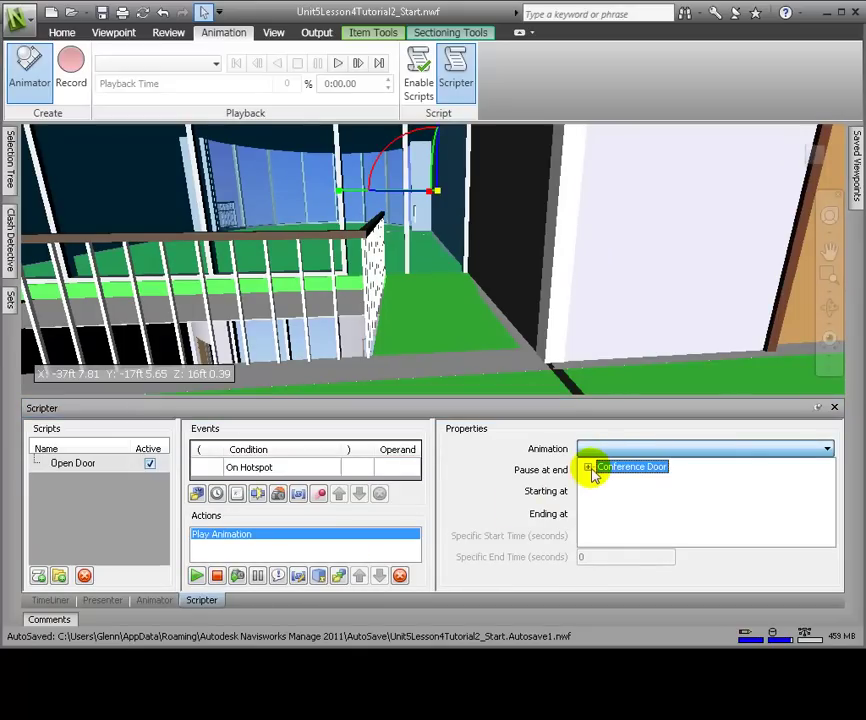
click(589, 468)
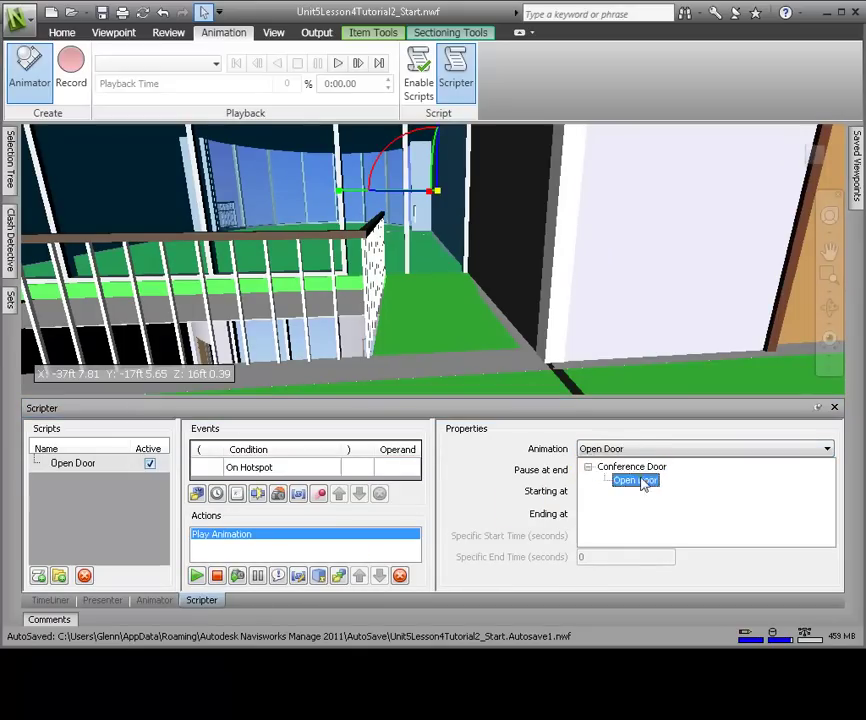
click(643, 481)
click(612, 492)
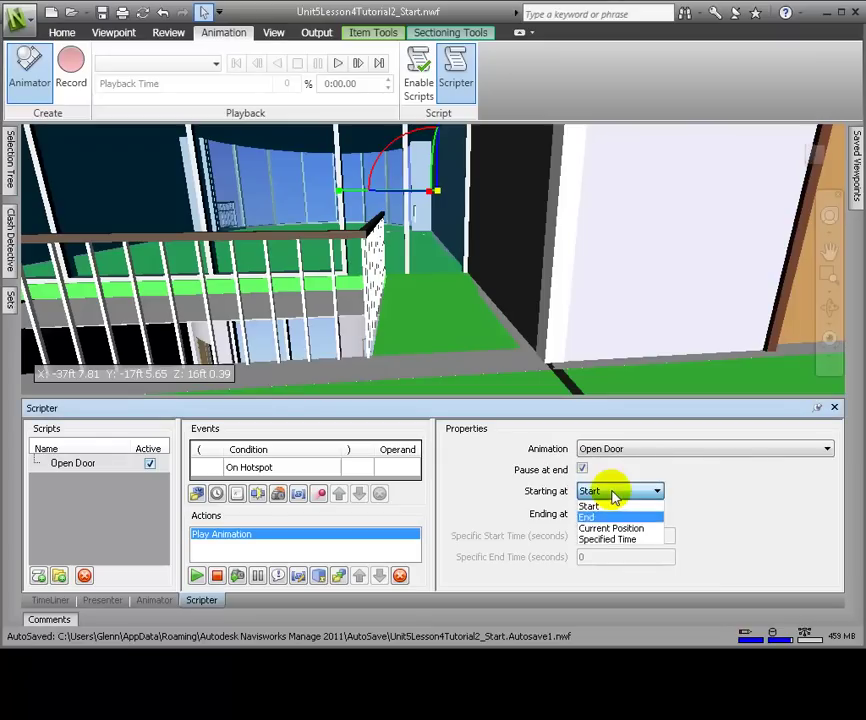
click(604, 528)
click(615, 515)
click(613, 520)
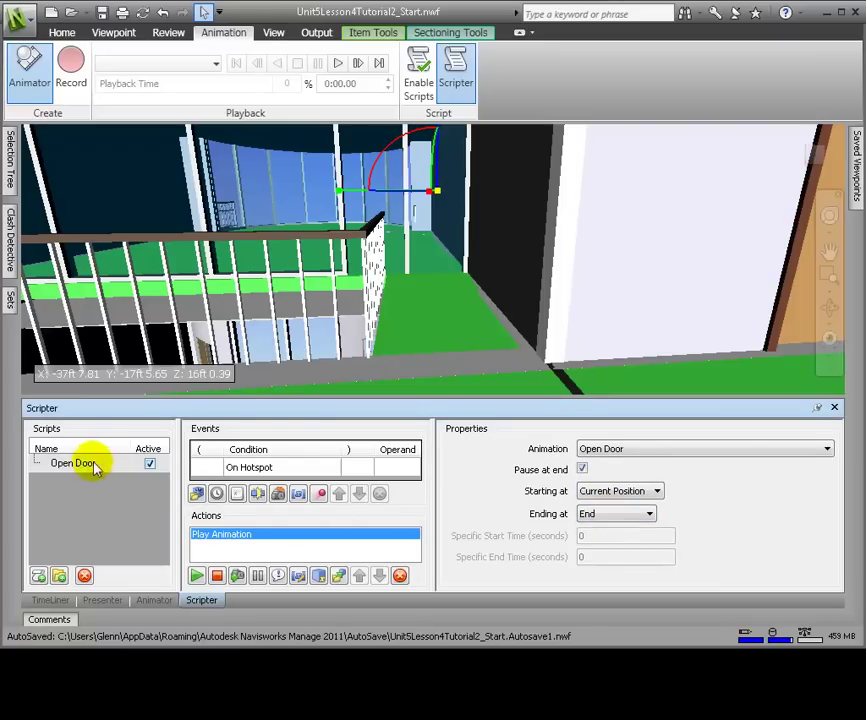
Add a second script named Close Door.
click(38, 576)
text(Close Door)
key(Return)
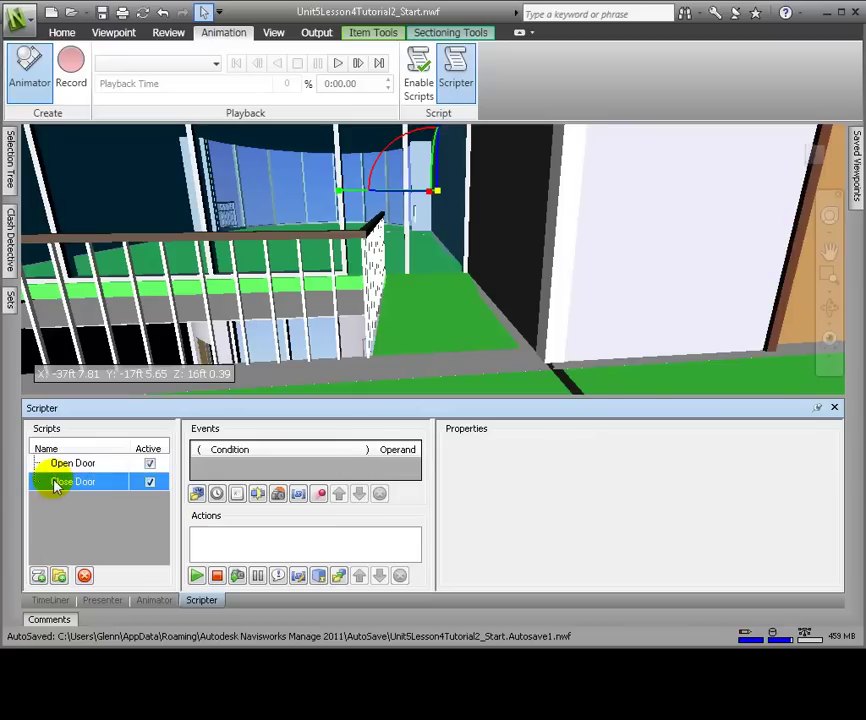
Add an On Hotspot event triggered when Leaving to Close Door, picking its position on the glass door and setting the radius to 6 ft.
click(278, 495)
click(549, 471)
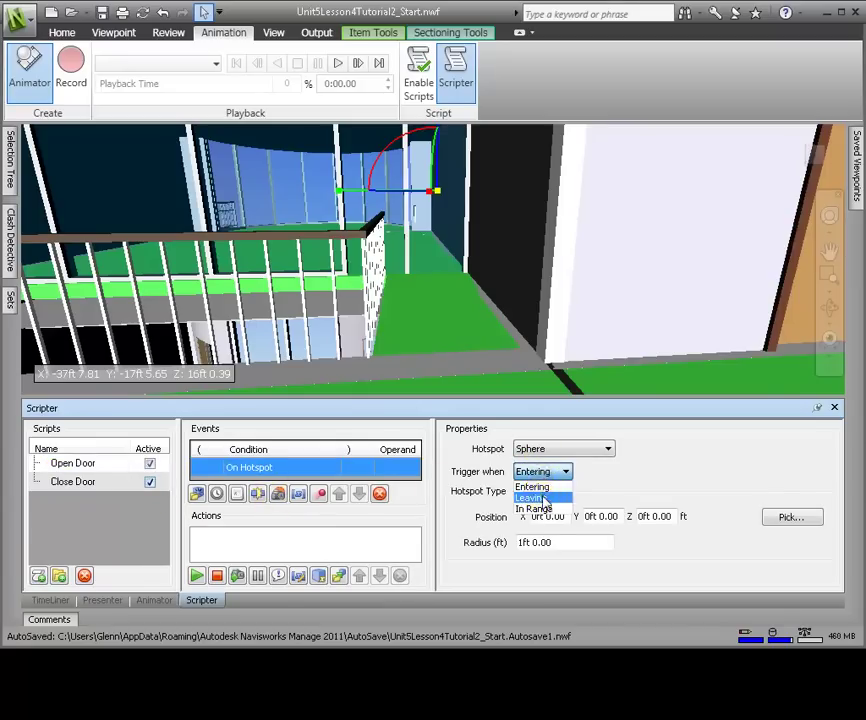
click(532, 497)
click(792, 517)
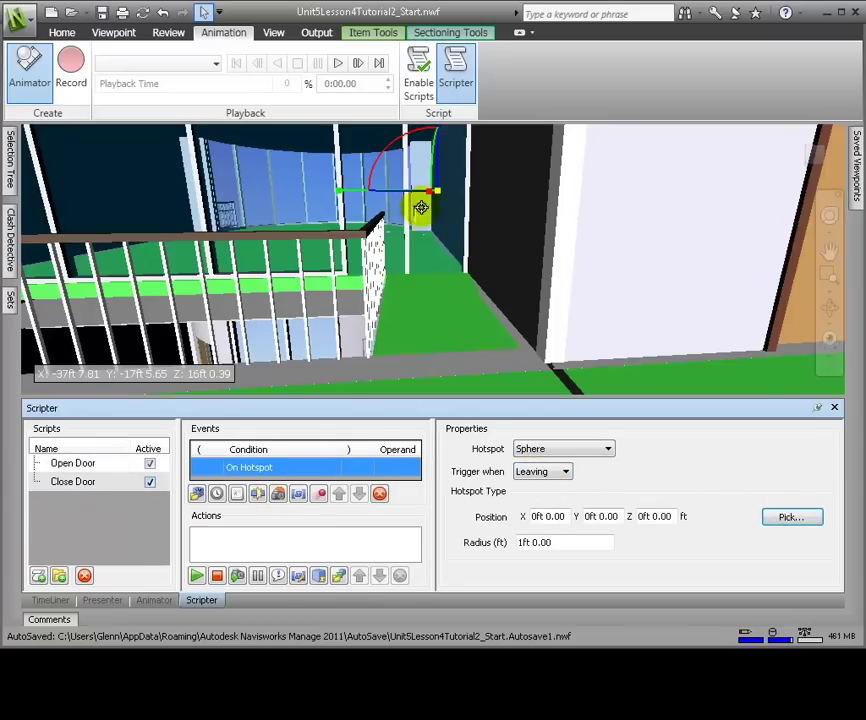
click(470, 325)
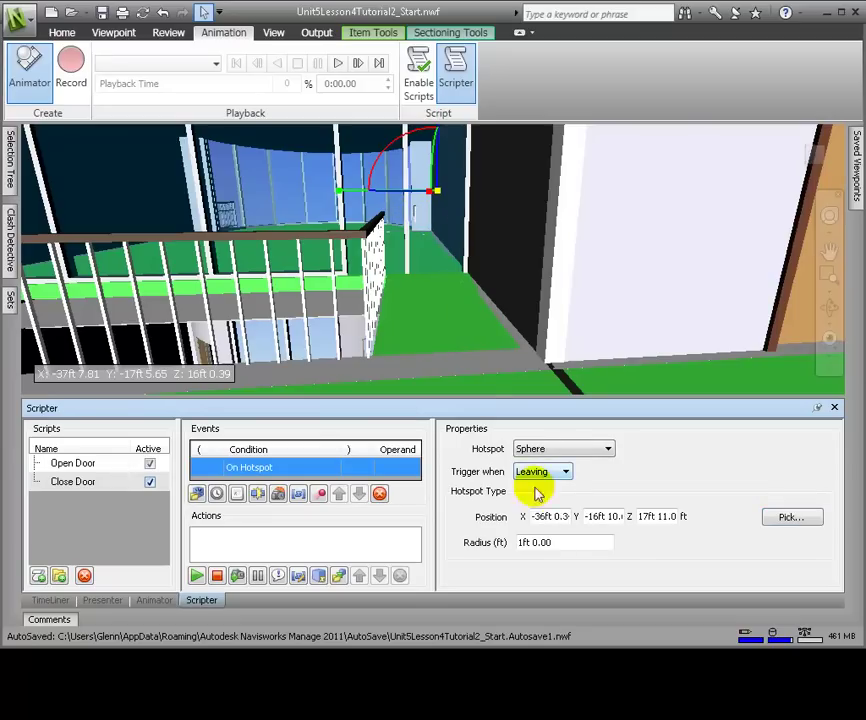
key(BackSpace)
text(6)
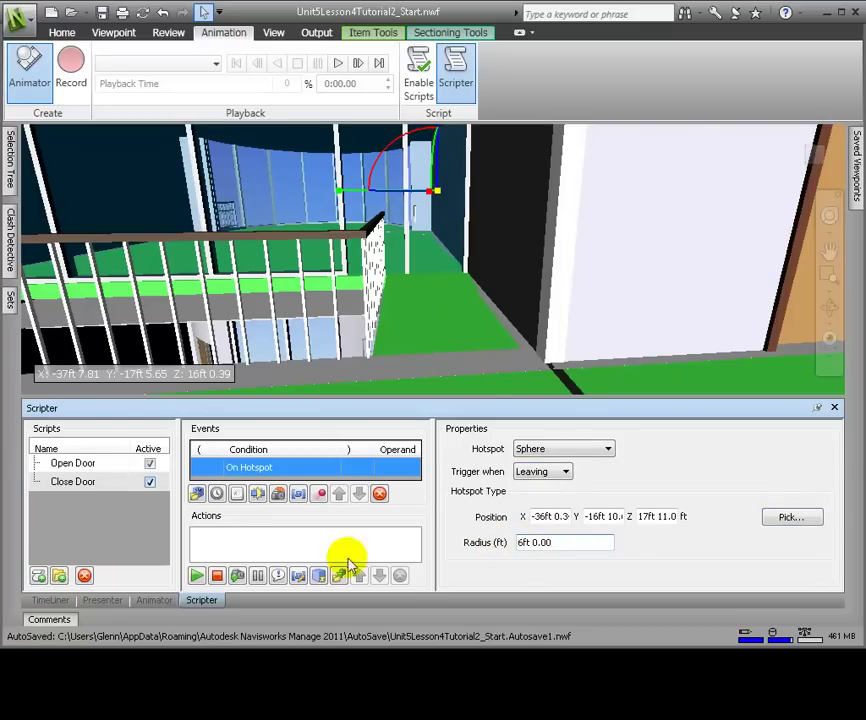
Add a Play Animation action for Open Door to the Close Door script, starting at Current Position and ending at Start.
click(196, 576)
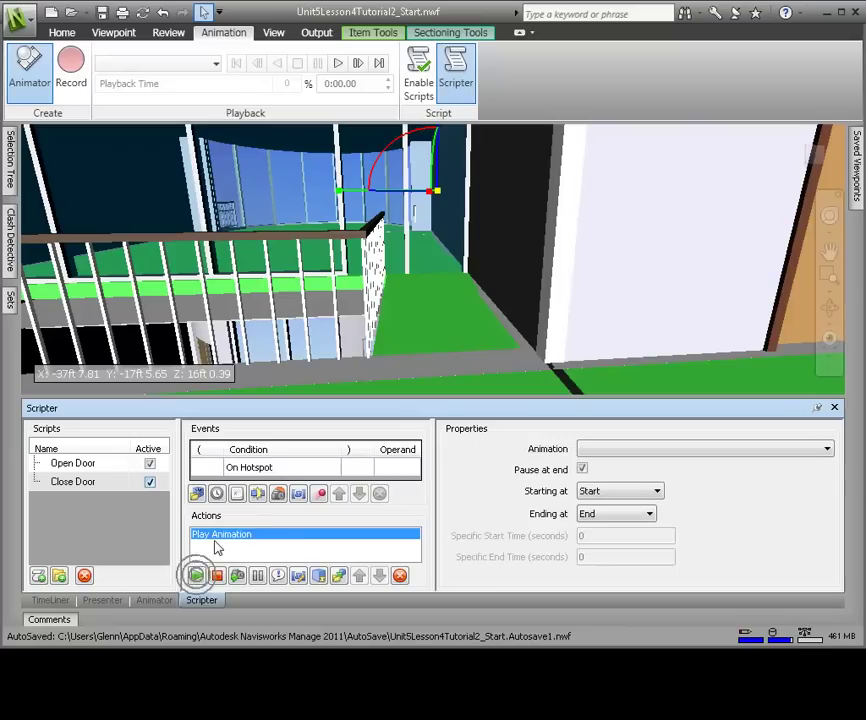
click(605, 452)
click(588, 467)
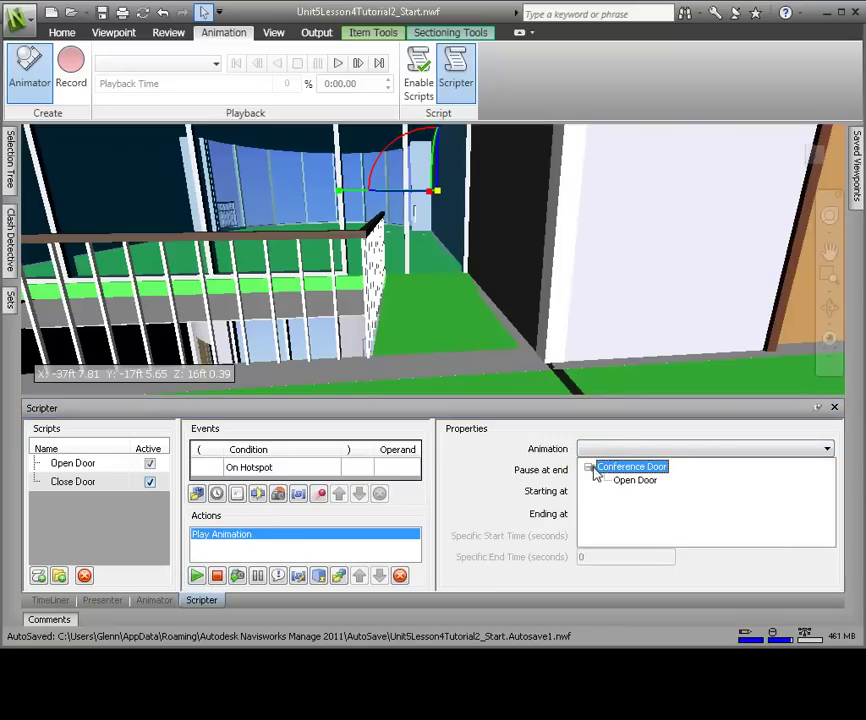
click(620, 481)
click(592, 494)
click(606, 524)
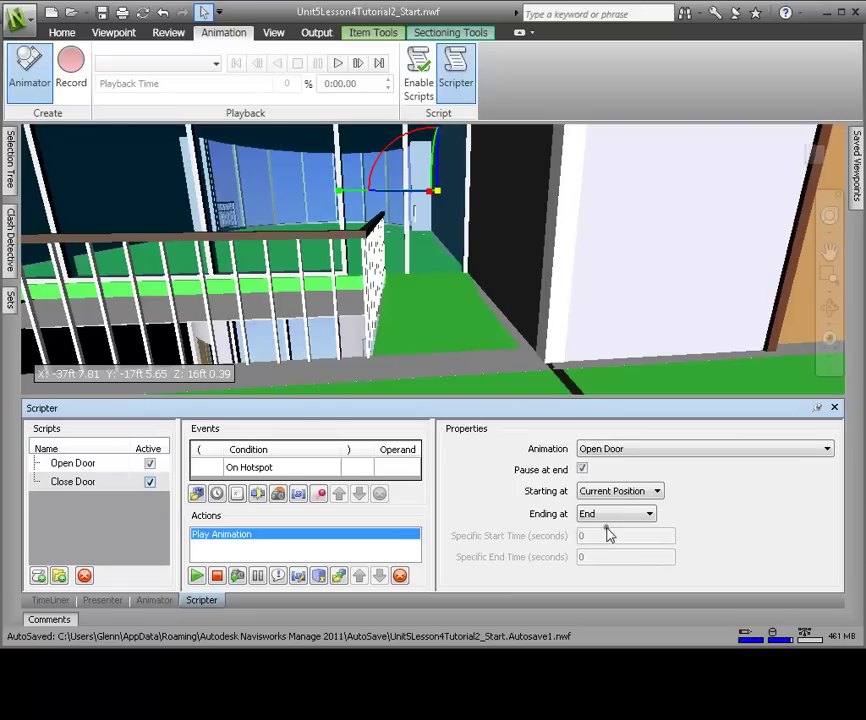
click(609, 517)
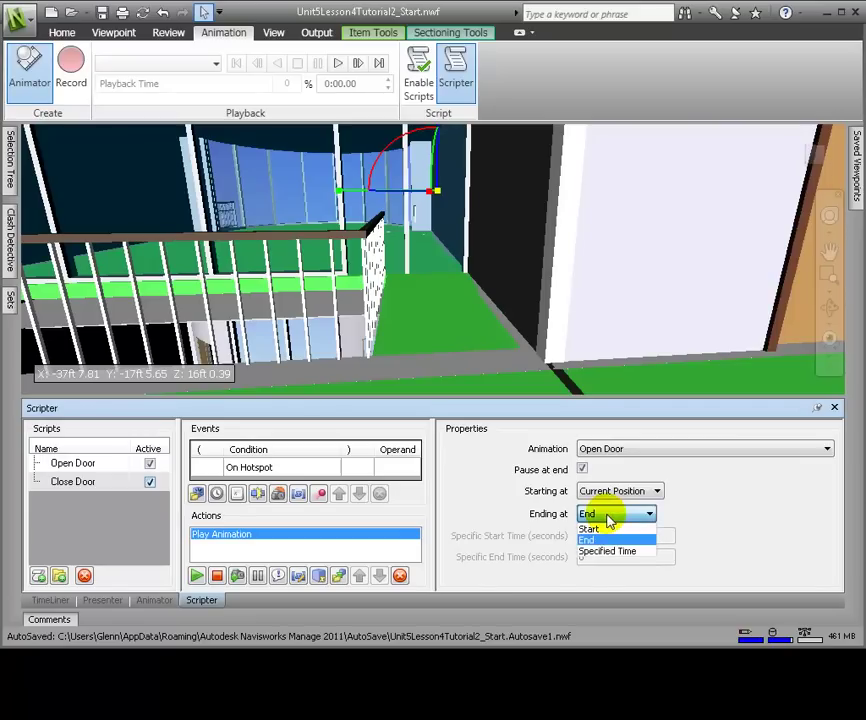
click(609, 529)
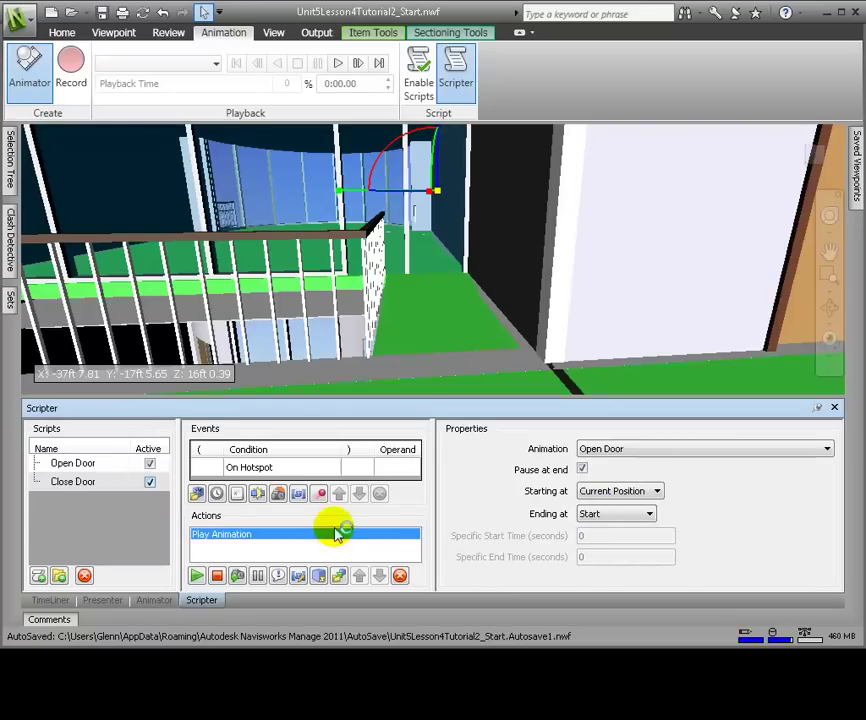
Enable scripts and walk through the glass conference door to test the door scripts.
click(818, 410)
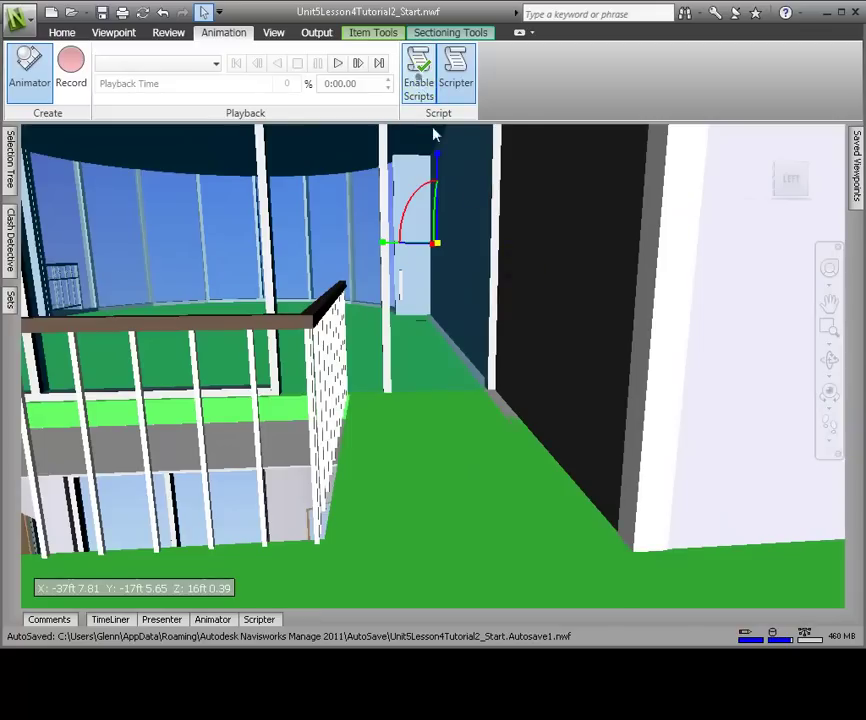
click(422, 86)
click(830, 428)
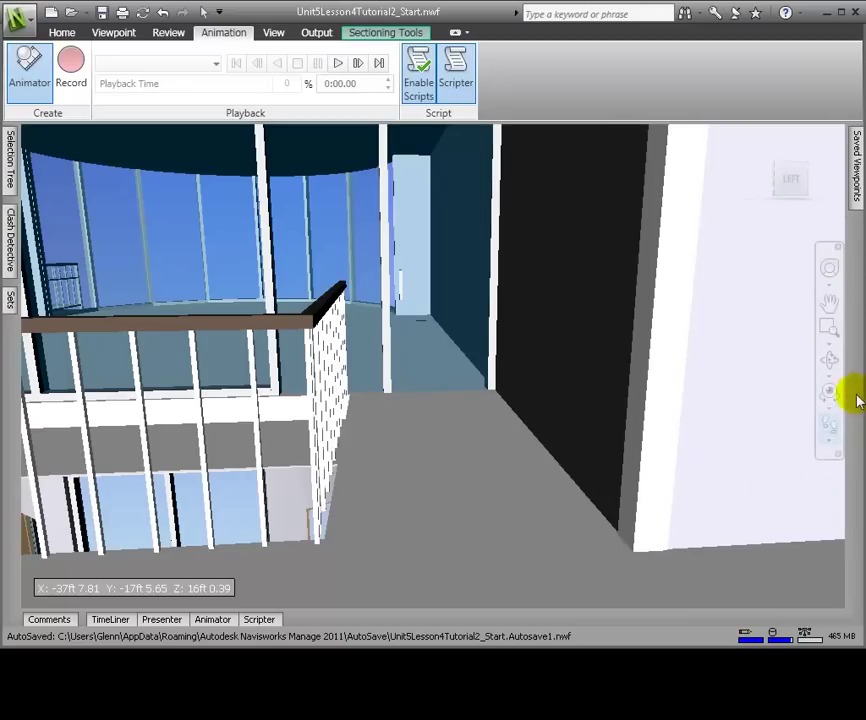
click(570, 501)
drag(487, 580, 820, 408)
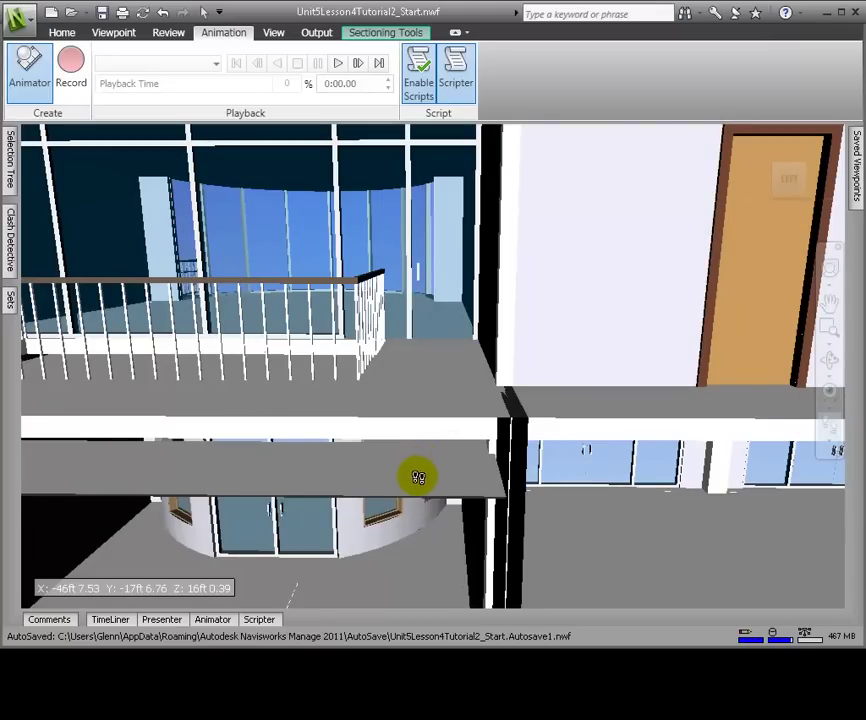
drag(423, 492, 534, 360)
Turn around inside the conference room and walk back toward the door to check the scripts from inside.
click(829, 360)
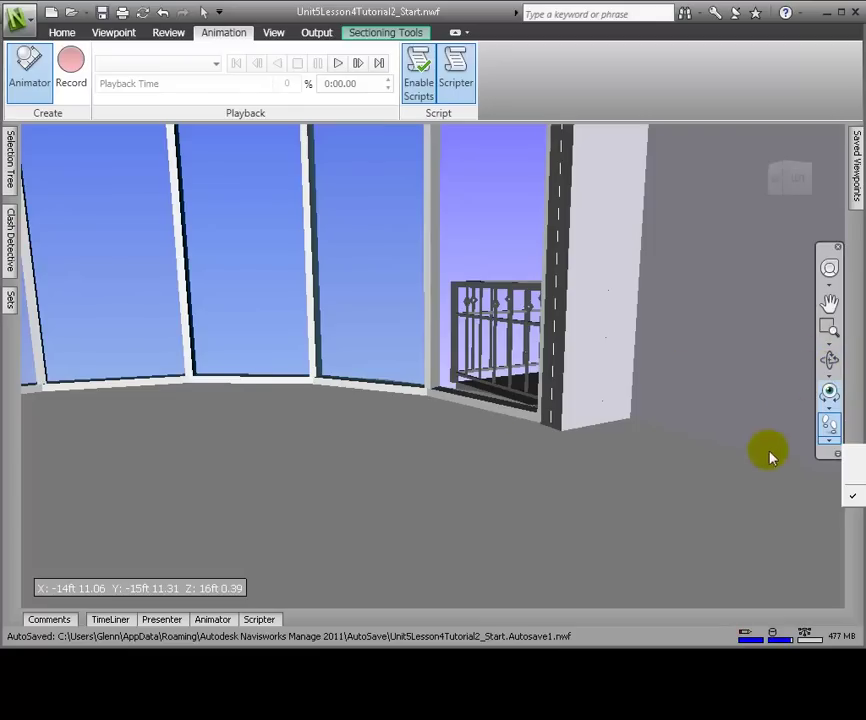
drag(240, 488, 528, 450)
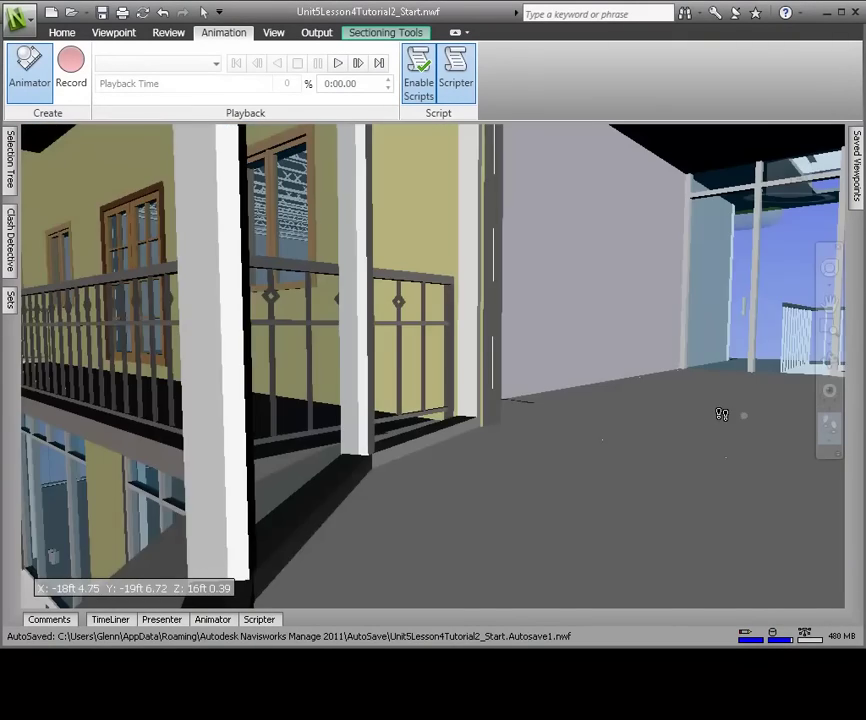
drag(721, 414, 669, 446)
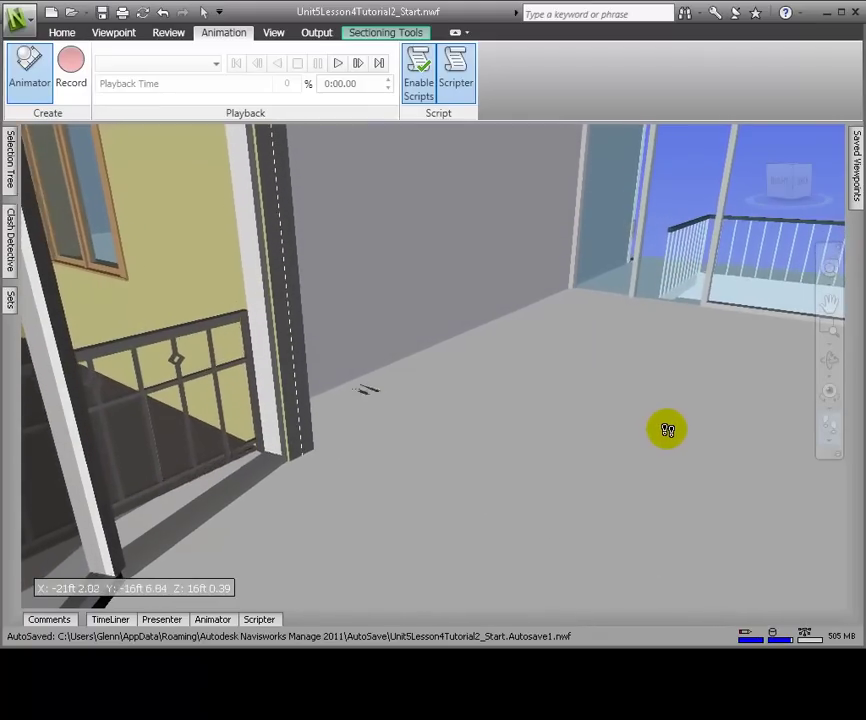
drag(672, 430, 601, 474)
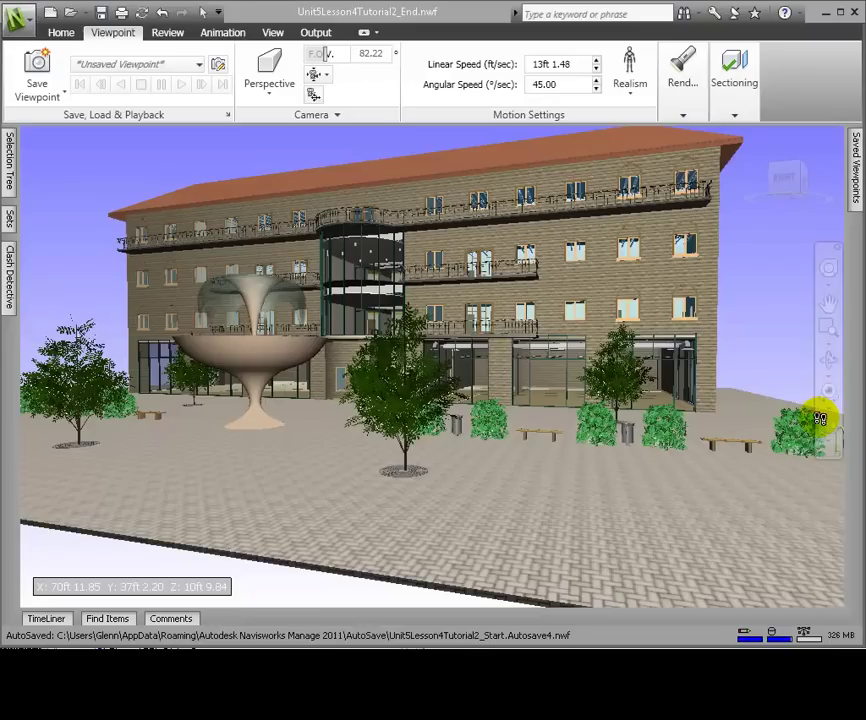
Activate the Walk tool and open the Realism options.
click(830, 420)
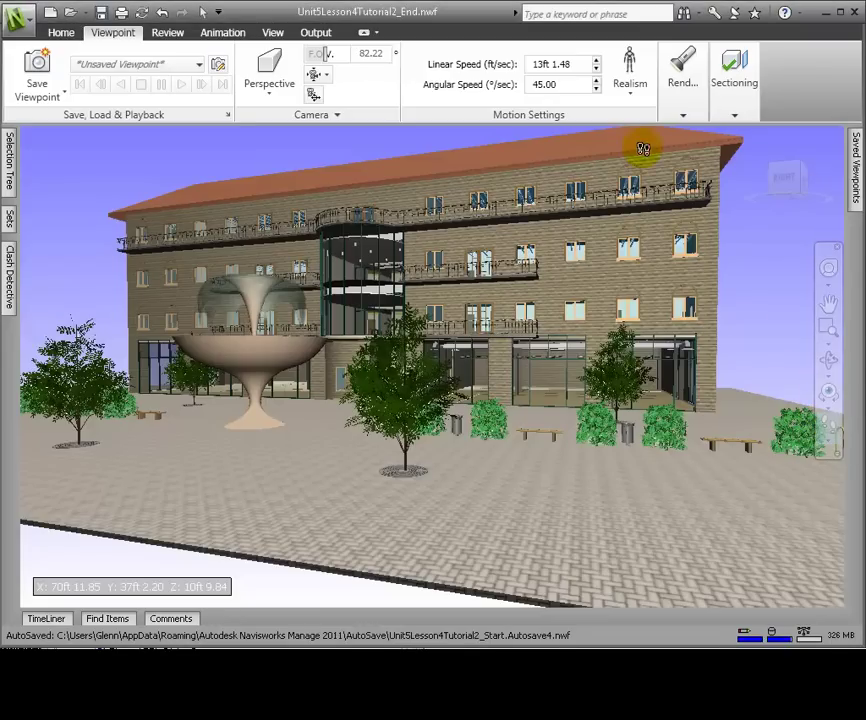
click(626, 99)
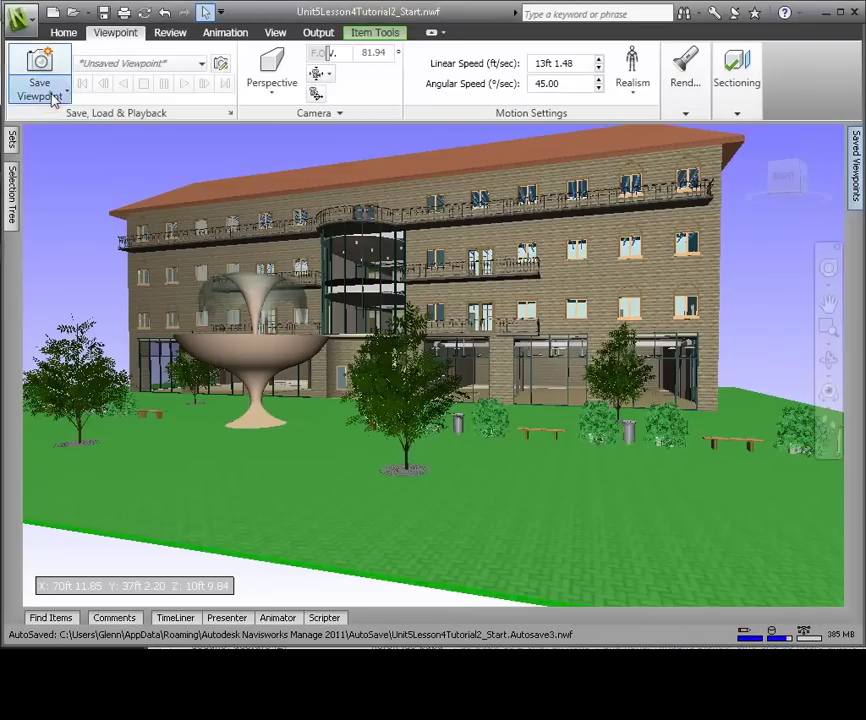
Start recording a viewpoint animation and walk from the plaza through the building's entrance into the lobby.
click(54, 96)
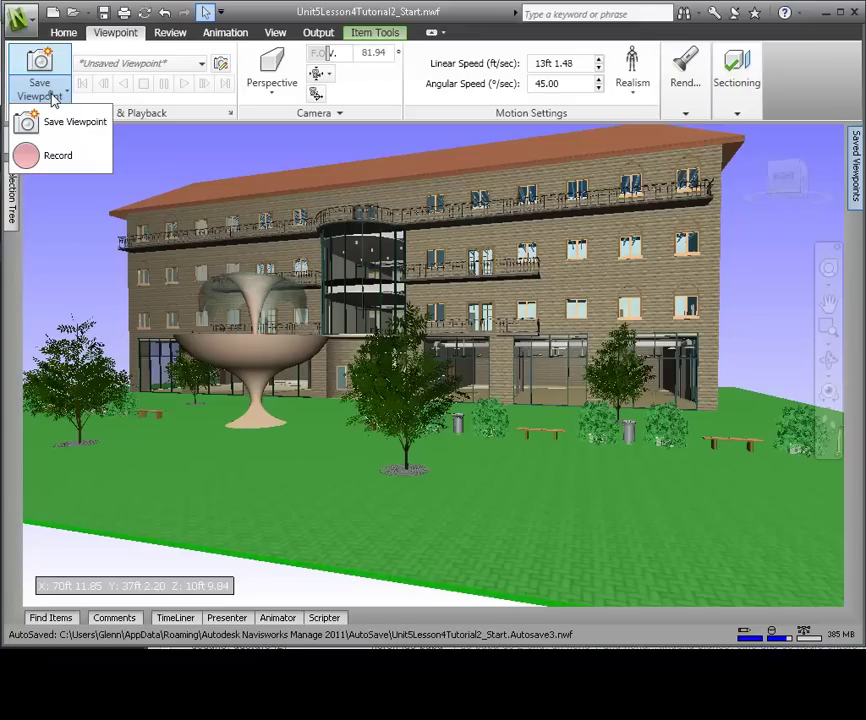
click(58, 155)
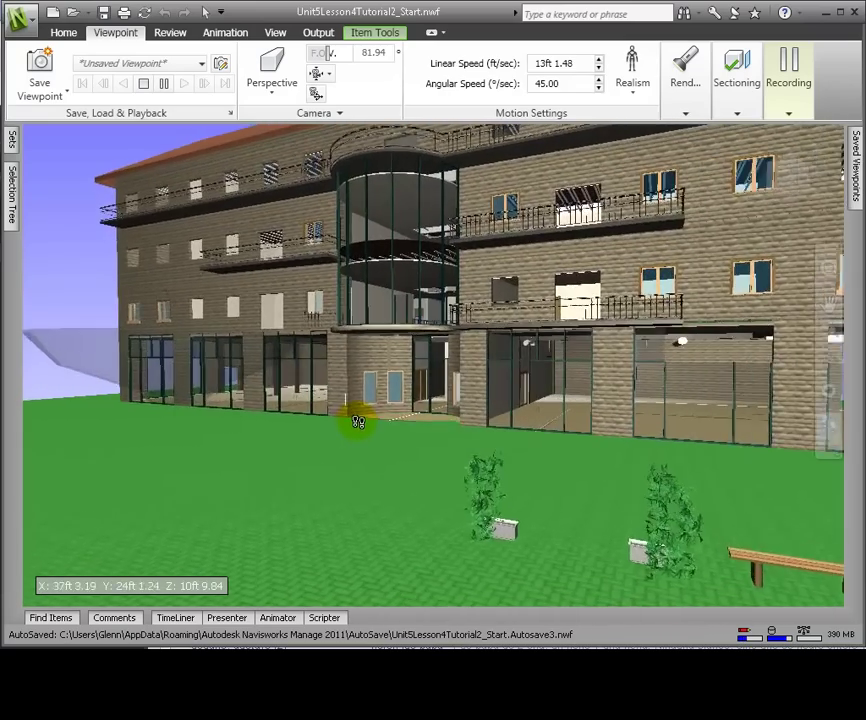
drag(376, 424, 288, 469)
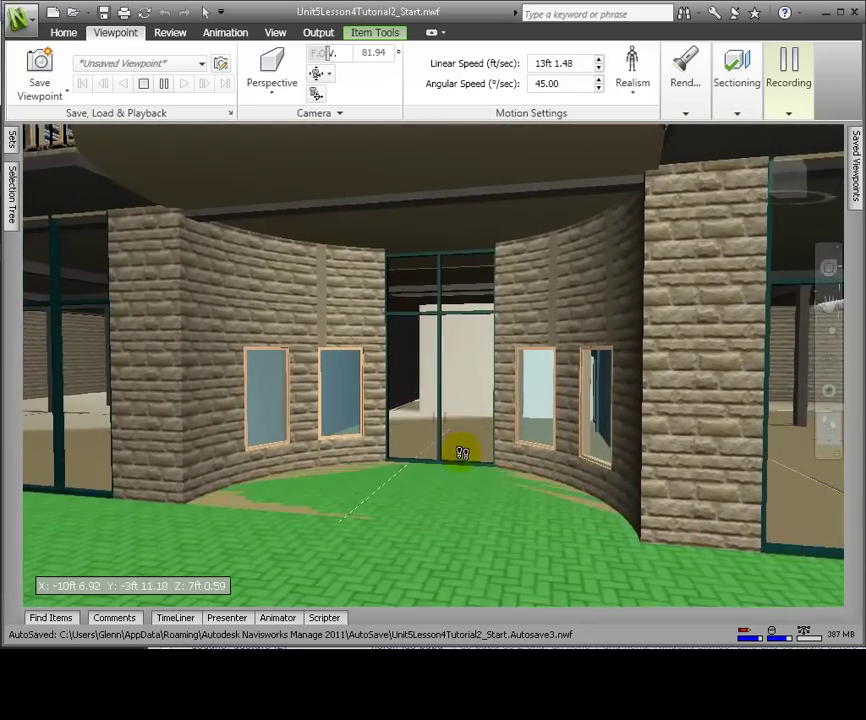
drag(462, 453, 390, 365)
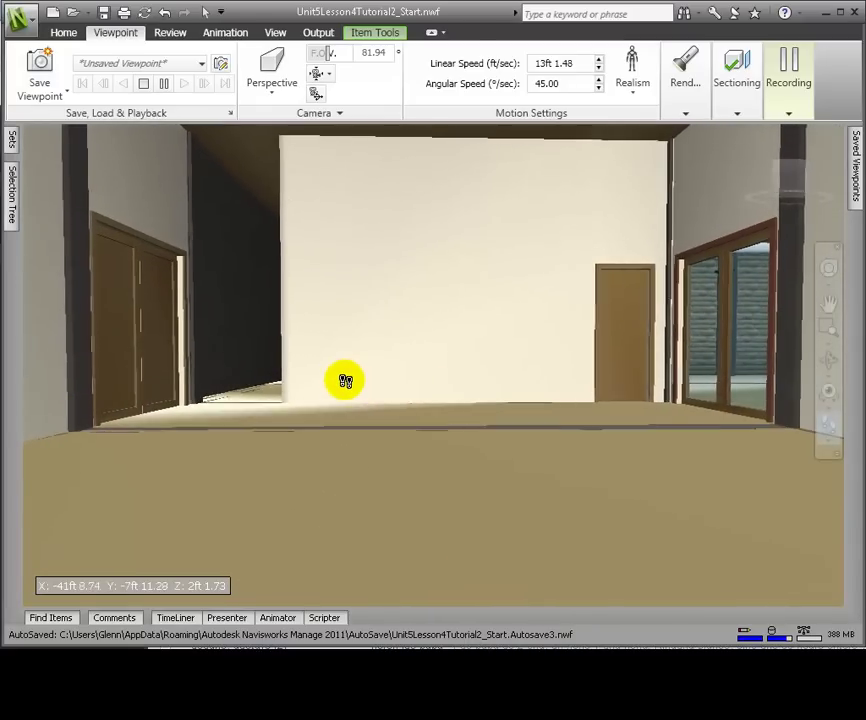
While recording, turn to face the entrance, back into the dark shaft behind the lobby and rise to Level 2.
drag(367, 347, 562, 578)
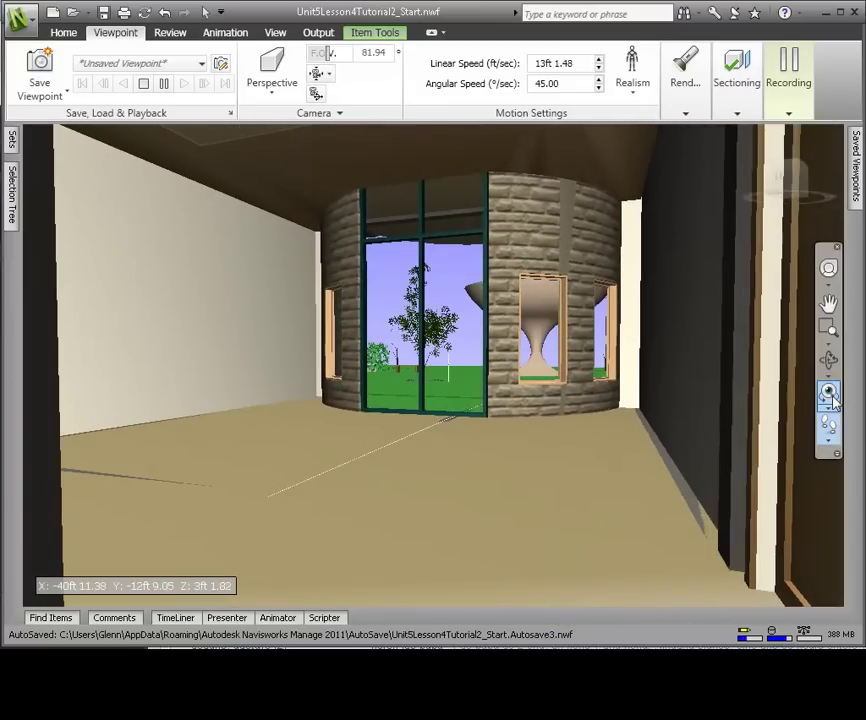
drag(661, 512, 651, 480)
drag(670, 543, 571, 577)
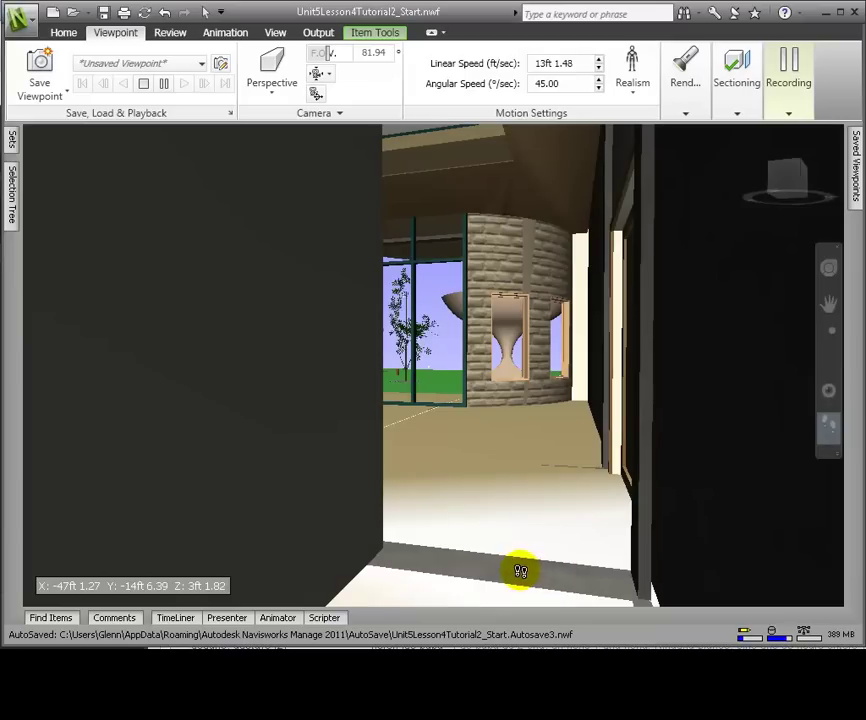
drag(490, 579, 590, 435)
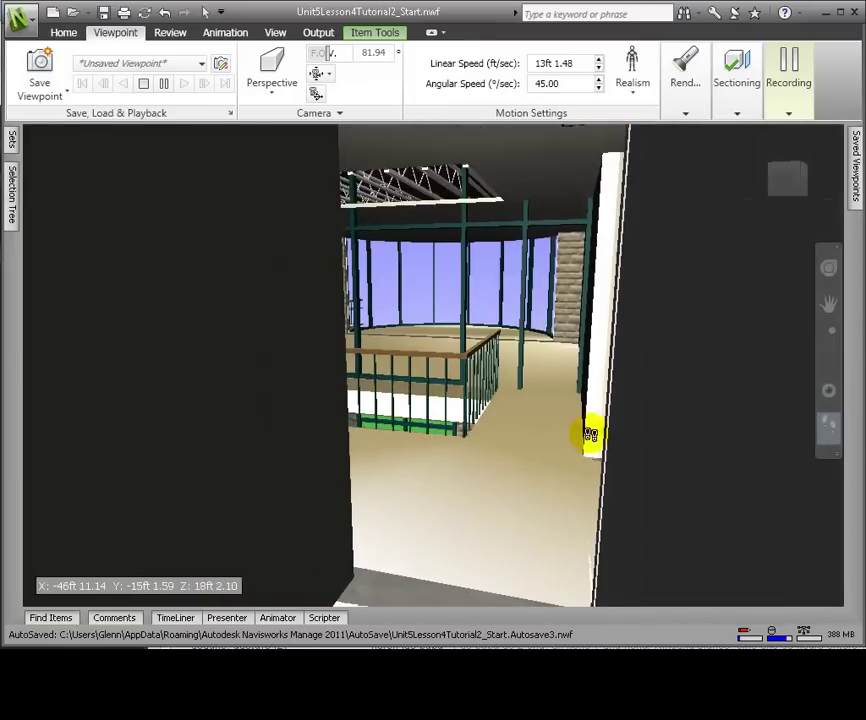
Continue the recording by walking past the railing into the curved glass room on Level 2 and turning toward the balcony.
middle_drag(530, 480, 735, 362)
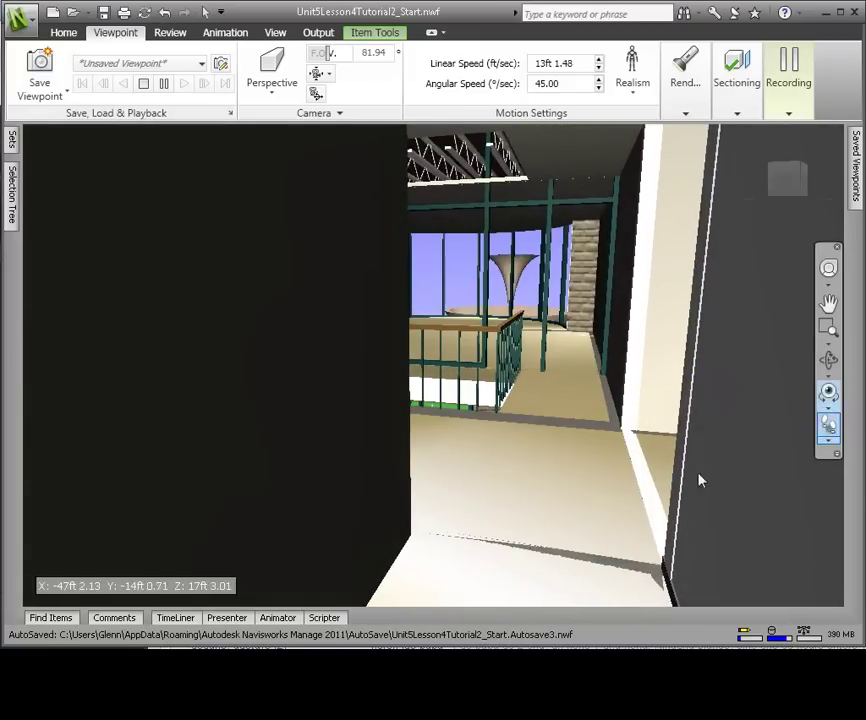
drag(561, 508, 268, 497)
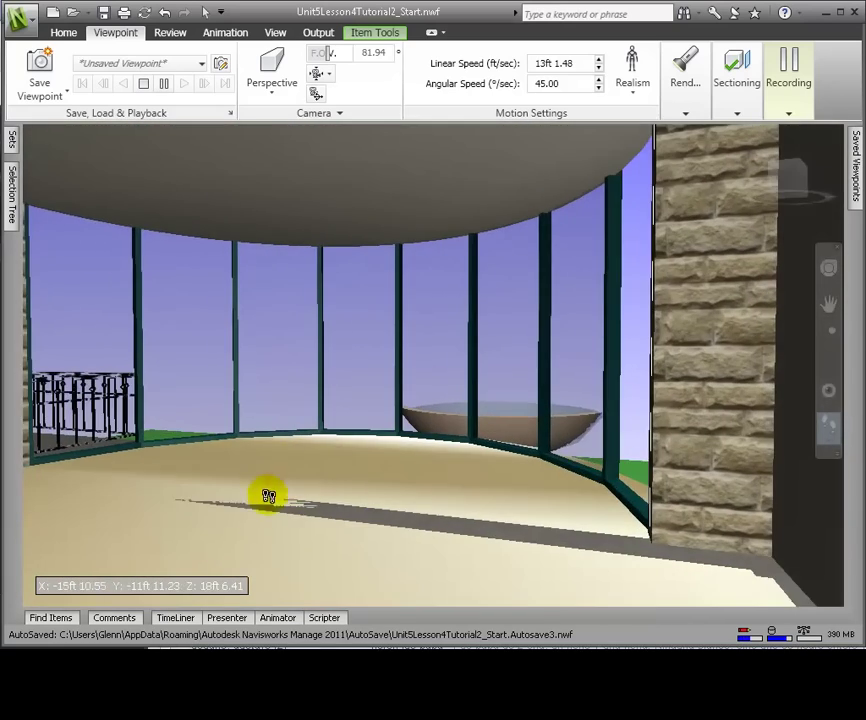
drag(158, 499, 526, 506)
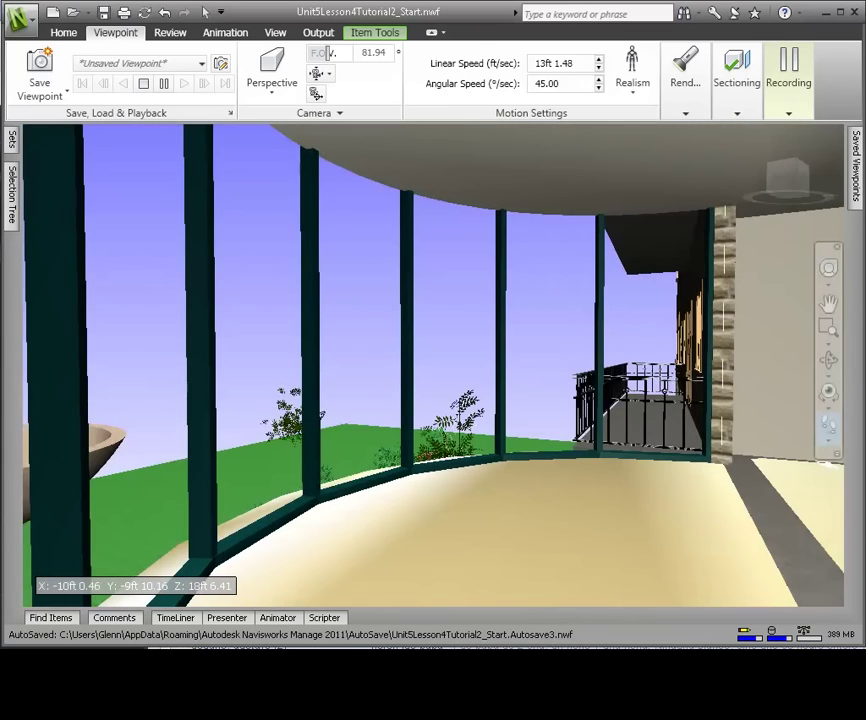